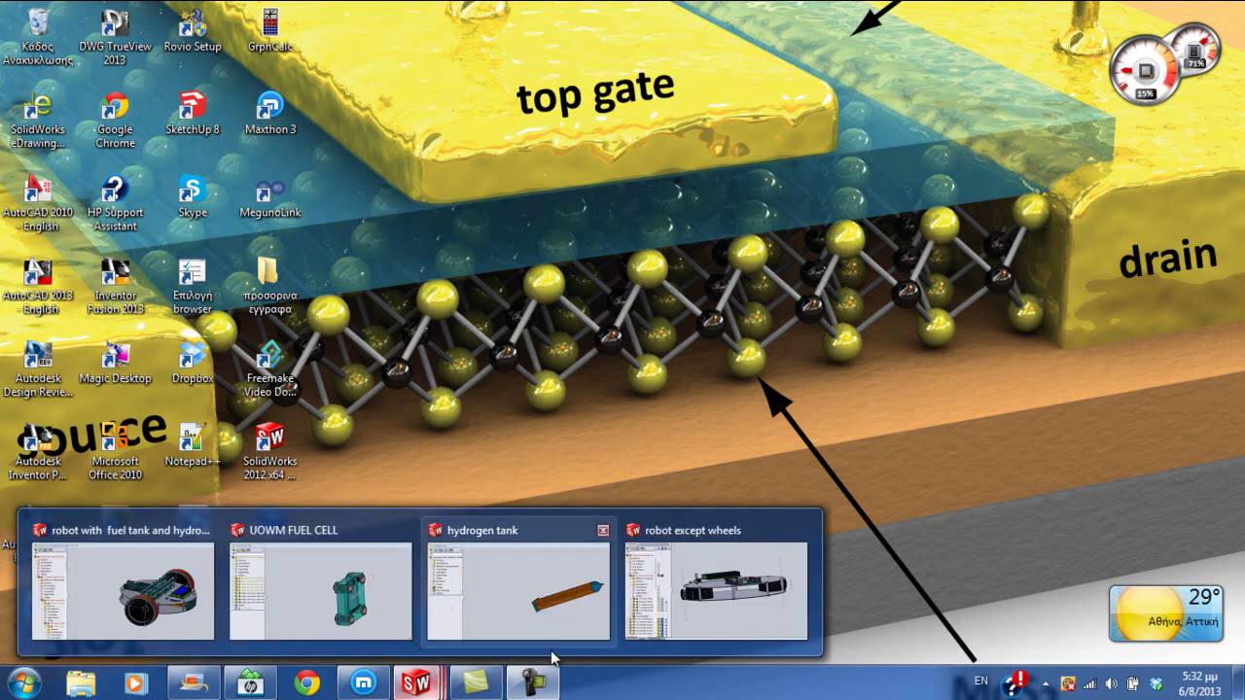
Step: Show the previews of the open SolidWorks model windows from the taskbar
left_click(687, 624)
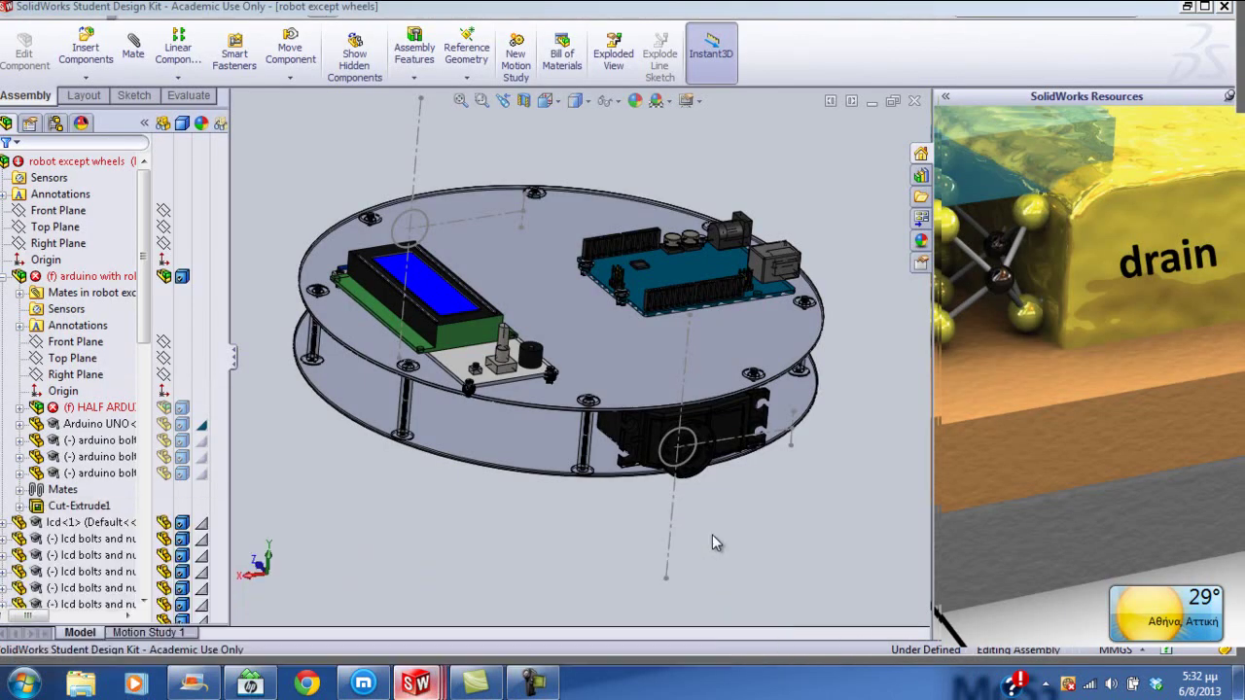
Step: Bring up the robot except wheels assembly and zoom in on the underside bolts and wheel hub mount
left_click(712, 534)
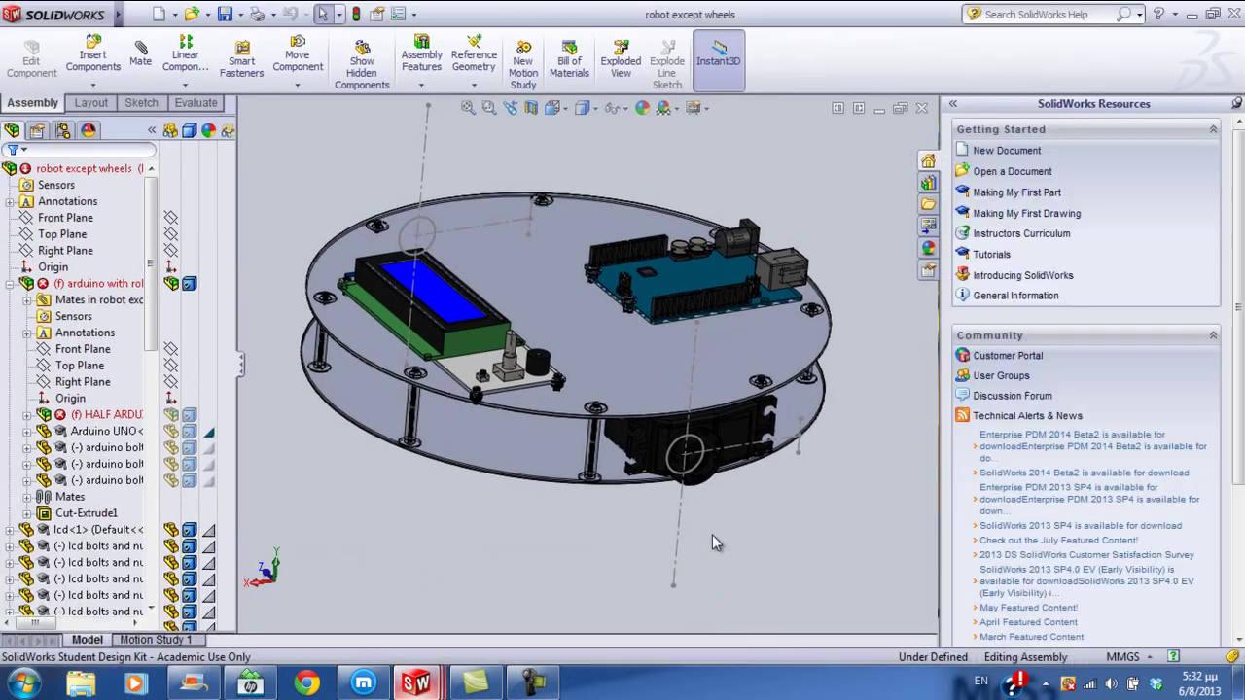
mouse_move(736, 317)
middle_mouse_down()
mouse_move(551, 302)
mouse_move(518, 310)
mouse_move(503, 362)
middle_mouse_up()
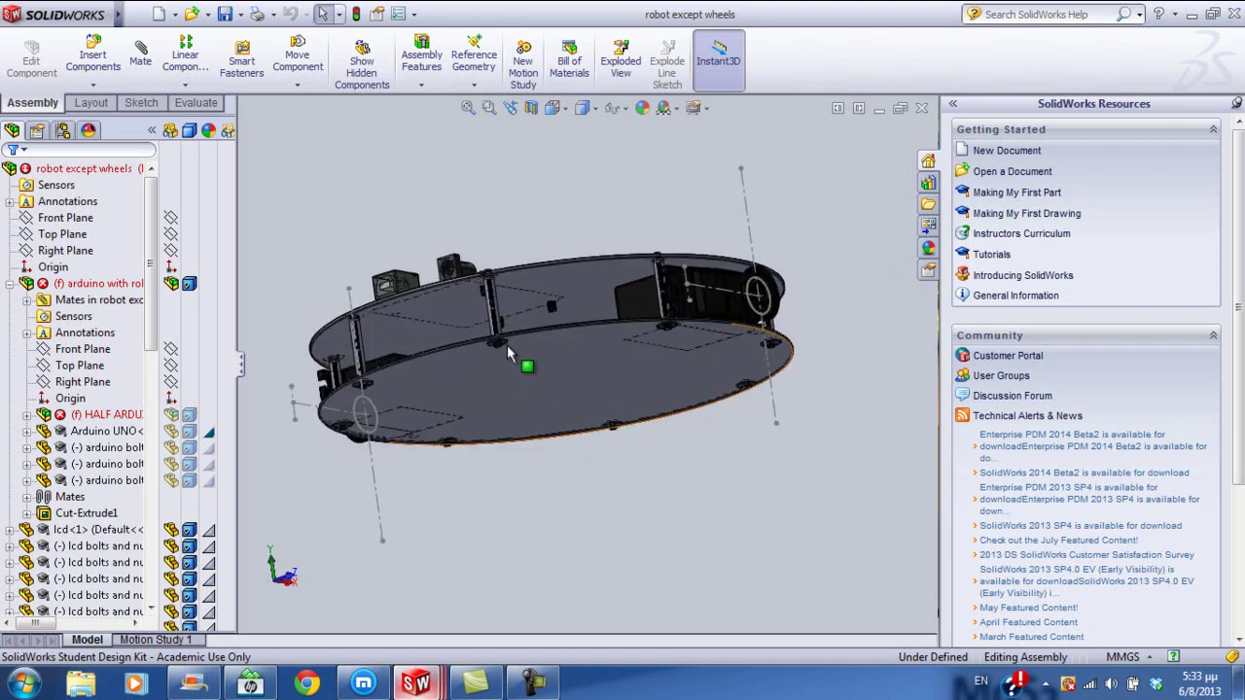
scroll(506, 361, "down", 1)
scroll(514, 358, "down", 1)
scroll(514, 358, "down", 2)
scroll(567, 310, "down", 2)
scroll(570, 316, "down", 1)
scroll(623, 292, "down", 1)
scroll(669, 267, "down", 2)
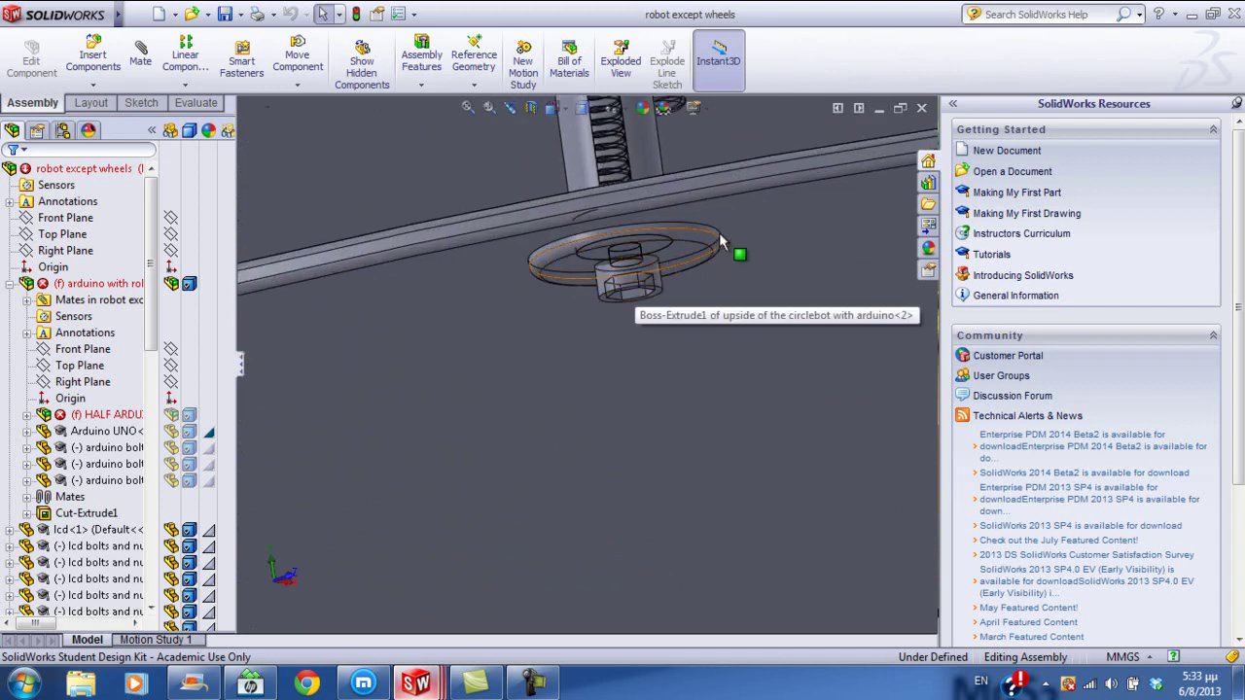
mouse_move(734, 221)
middle_mouse_down()
mouse_move(735, 175)
mouse_move(720, 195)
mouse_move(700, 171)
mouse_move(718, 235)
middle_mouse_up()
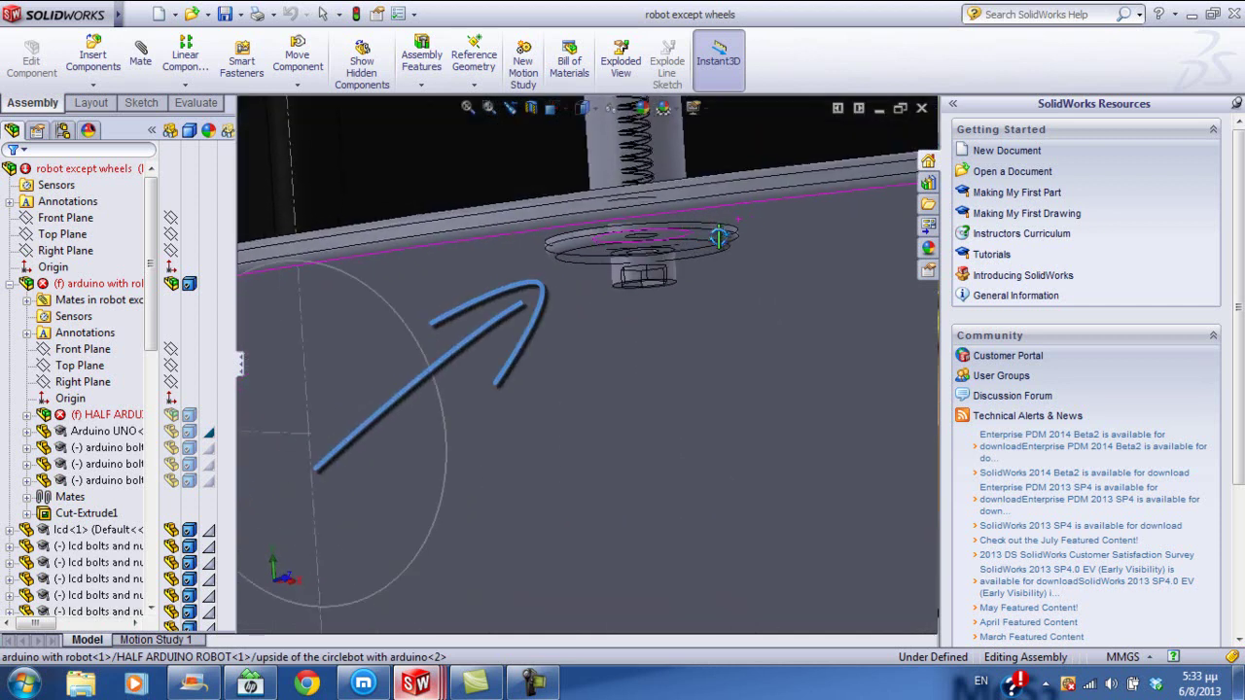
Step: Cycle through standard views of the whole robot, then orbit up over the Arduino board
key("ctrl+shift+z")
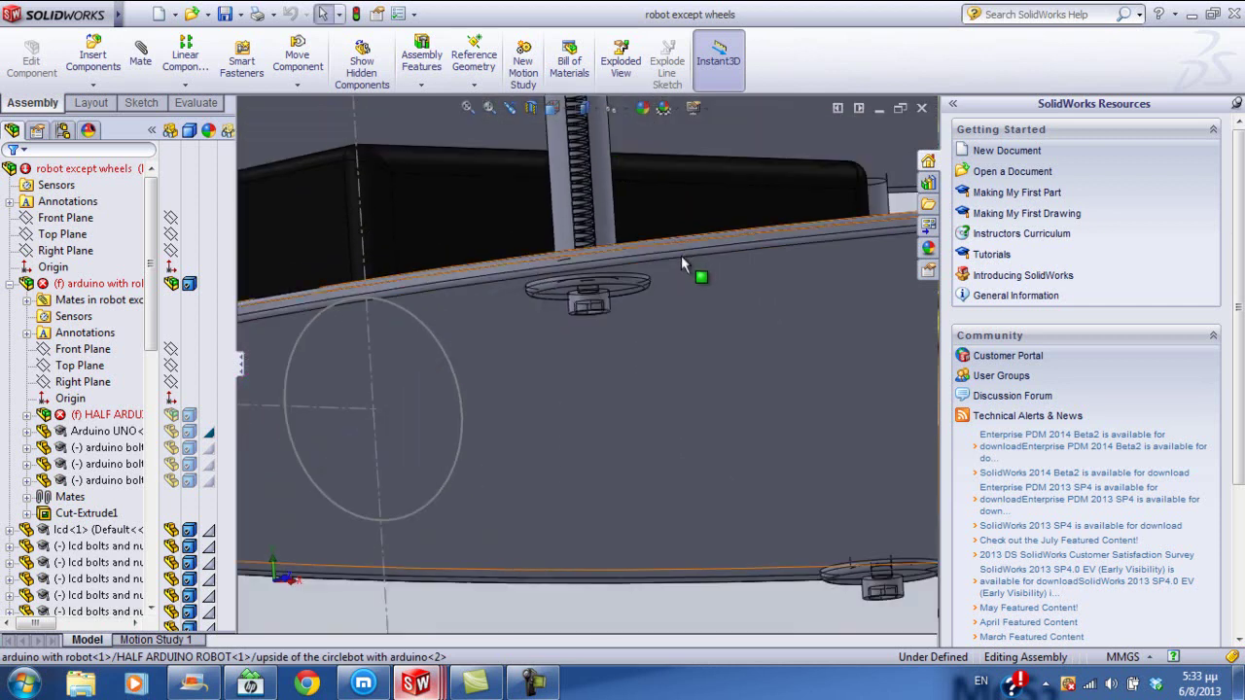
key("ctrl+shift+z")
key("ctrl+shift+z")
key("ctrl+shift+z")
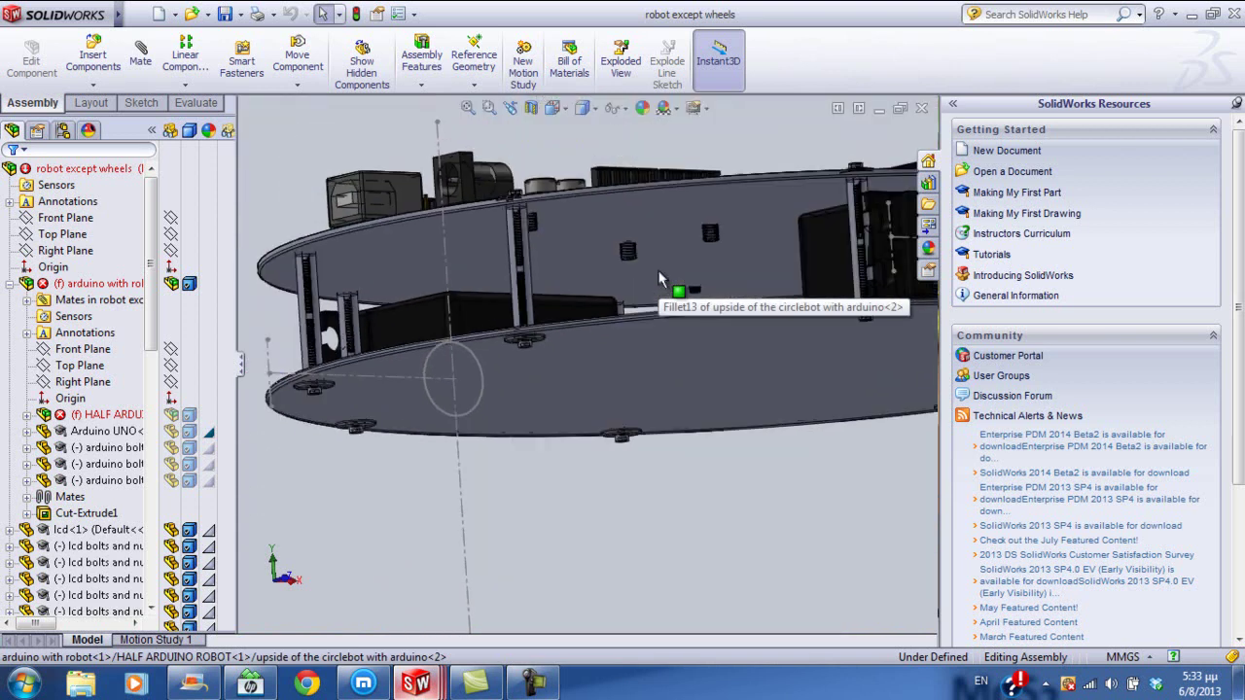
key("ctrl+shift+z")
mouse_move(653, 260)
middle_mouse_down()
mouse_move(737, 303)
mouse_move(736, 315)
middle_mouse_up()
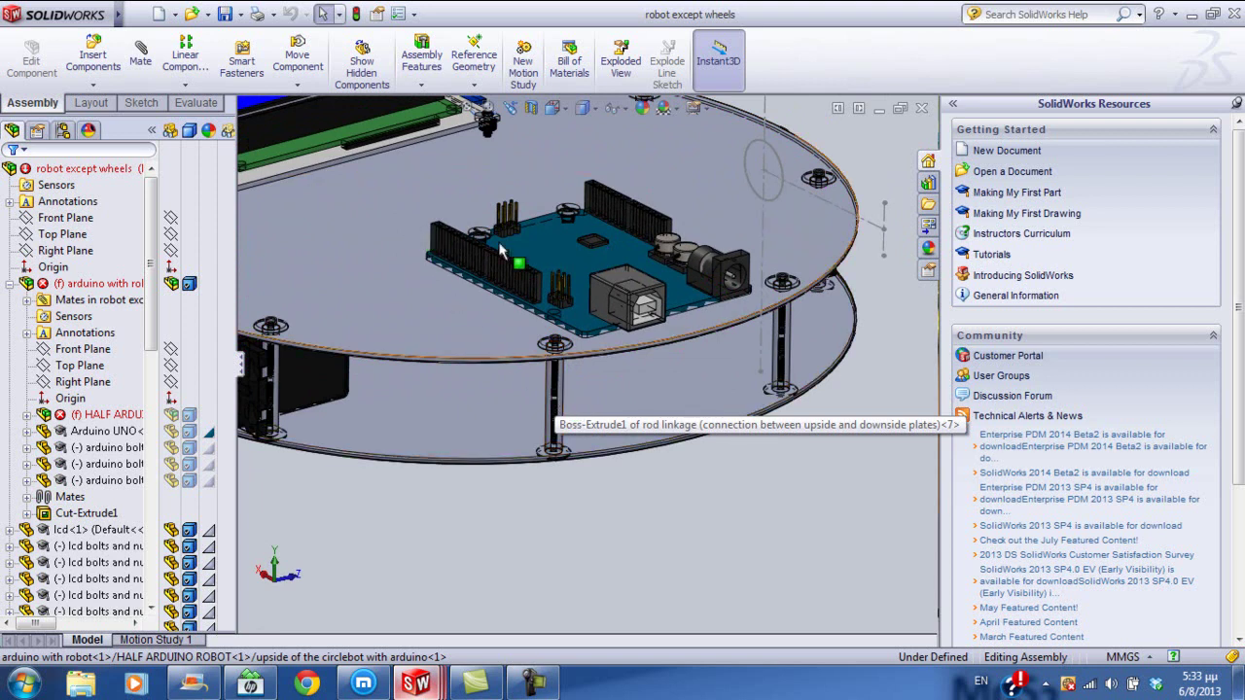
Step: Look straight down onto the selected Arduino board with Normal To (Ctrl+8)
left_click(550, 280)
key("ctrl+8")
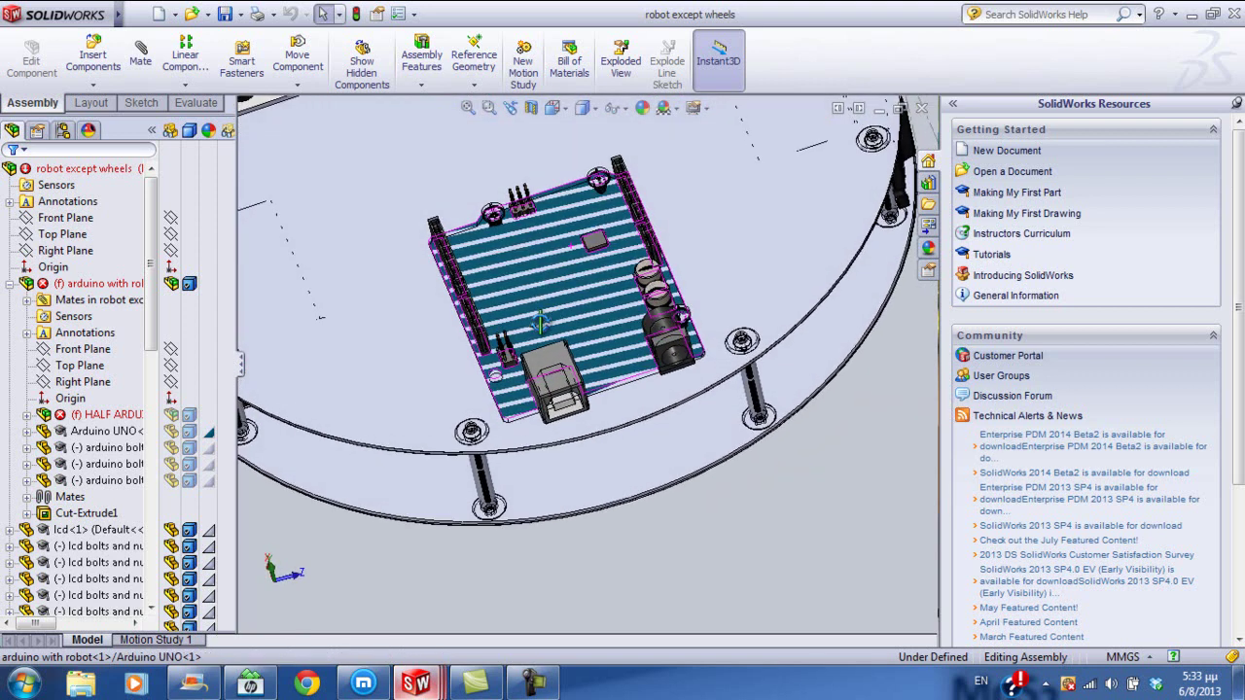
mouse_move(554, 370)
middle_mouse_down()
mouse_move(467, 352)
mouse_move(526, 200)
mouse_move(513, 213)
middle_mouse_up()
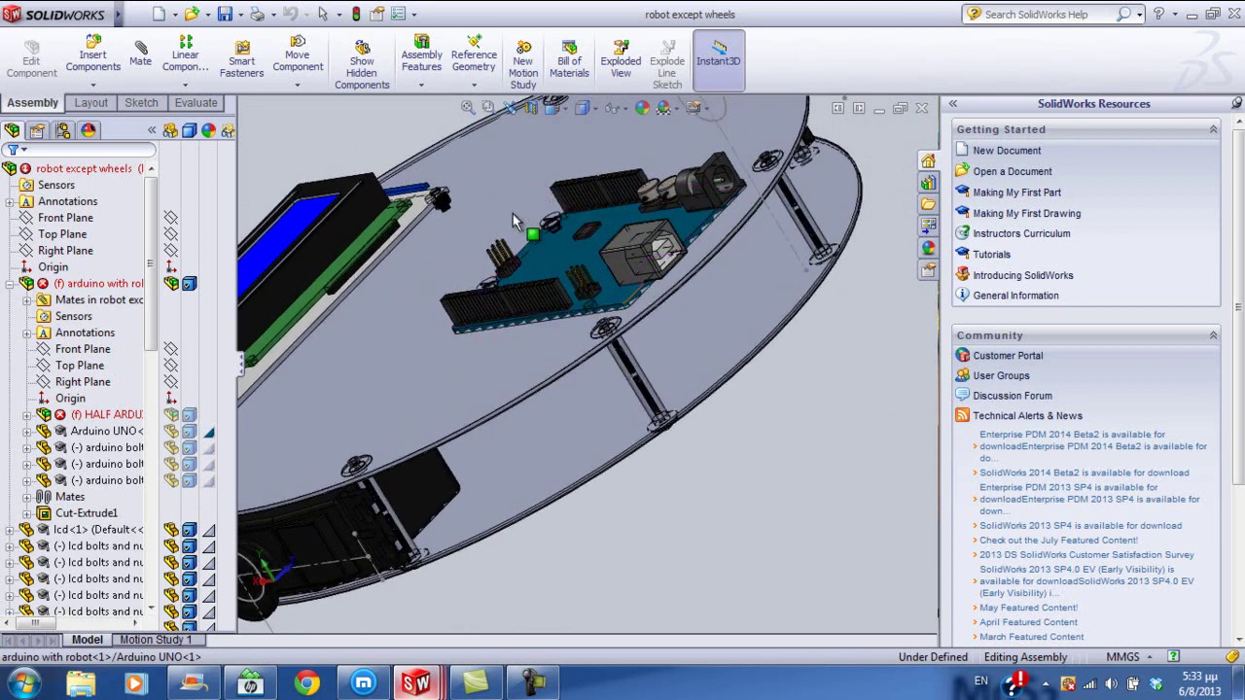
Step: Zoom out and orbit the robot to show both plates, the LCD and the Arduino
scroll(365, 282, "up", 2)
scroll(384, 326, "up", 2)
scroll(404, 371, "up", 2)
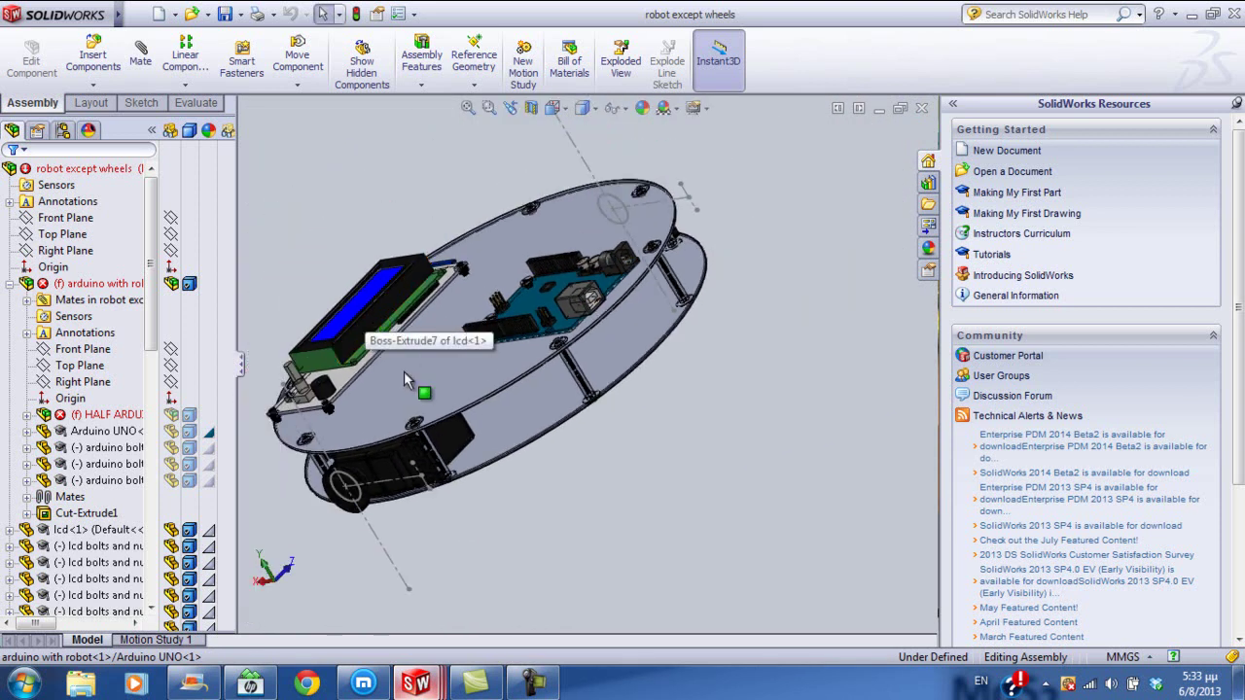
mouse_move(454, 370)
middle_mouse_down()
mouse_move(634, 324)
mouse_move(729, 350)
mouse_move(808, 412)
mouse_move(784, 361)
middle_mouse_up()
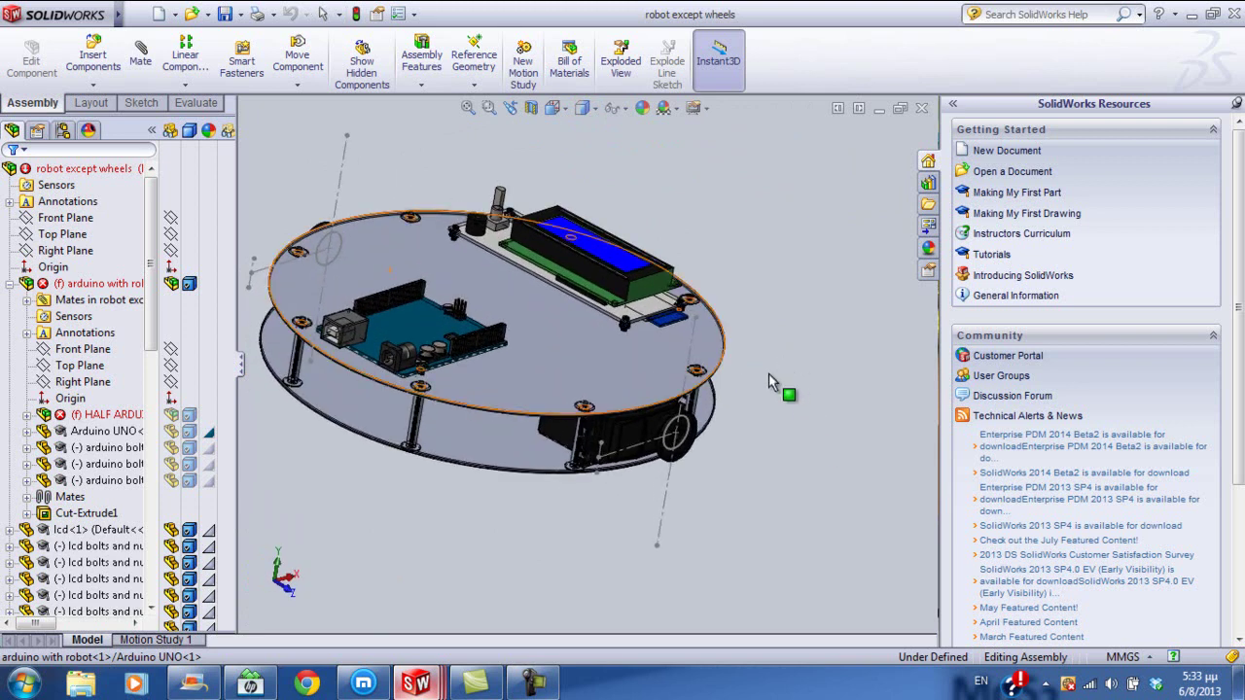
mouse_move(574, 297)
middle_mouse_down()
mouse_move(473, 293)
mouse_move(492, 266)
middle_mouse_up()
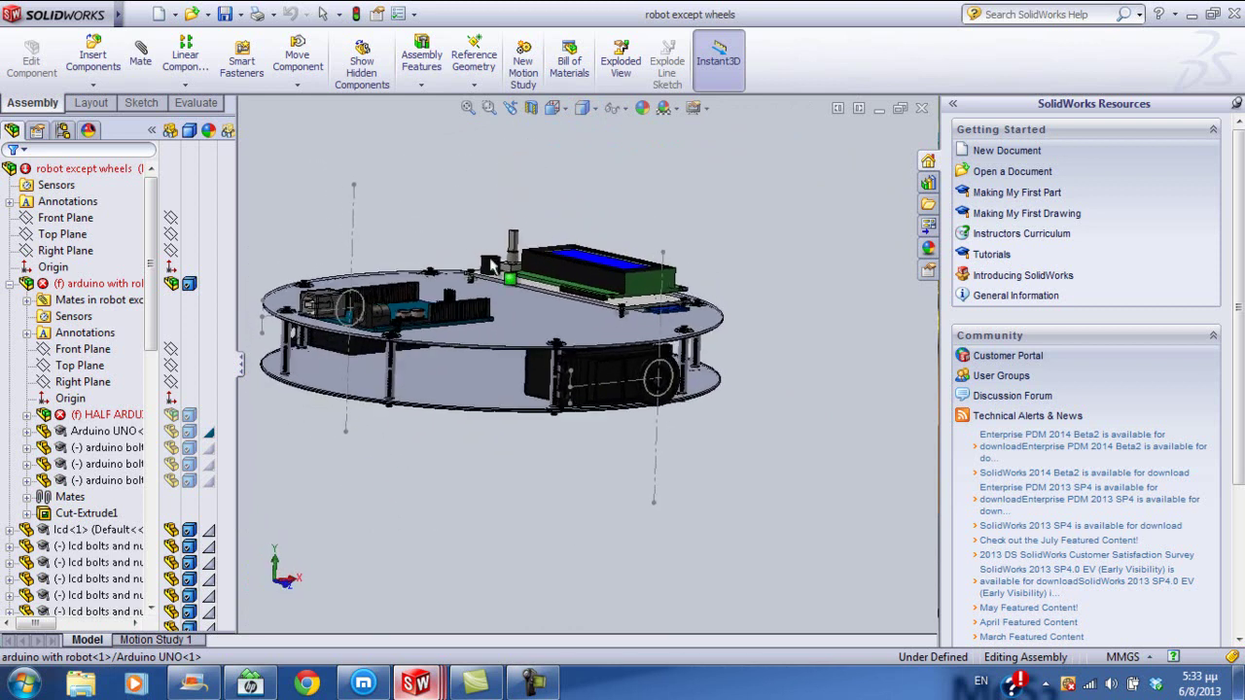
Step: Zoom in and out on the LCD standoffs and the top plate edge
scroll(630, 319, "down", 2)
scroll(638, 331, "down", 3)
scroll(642, 336, "down", 3)
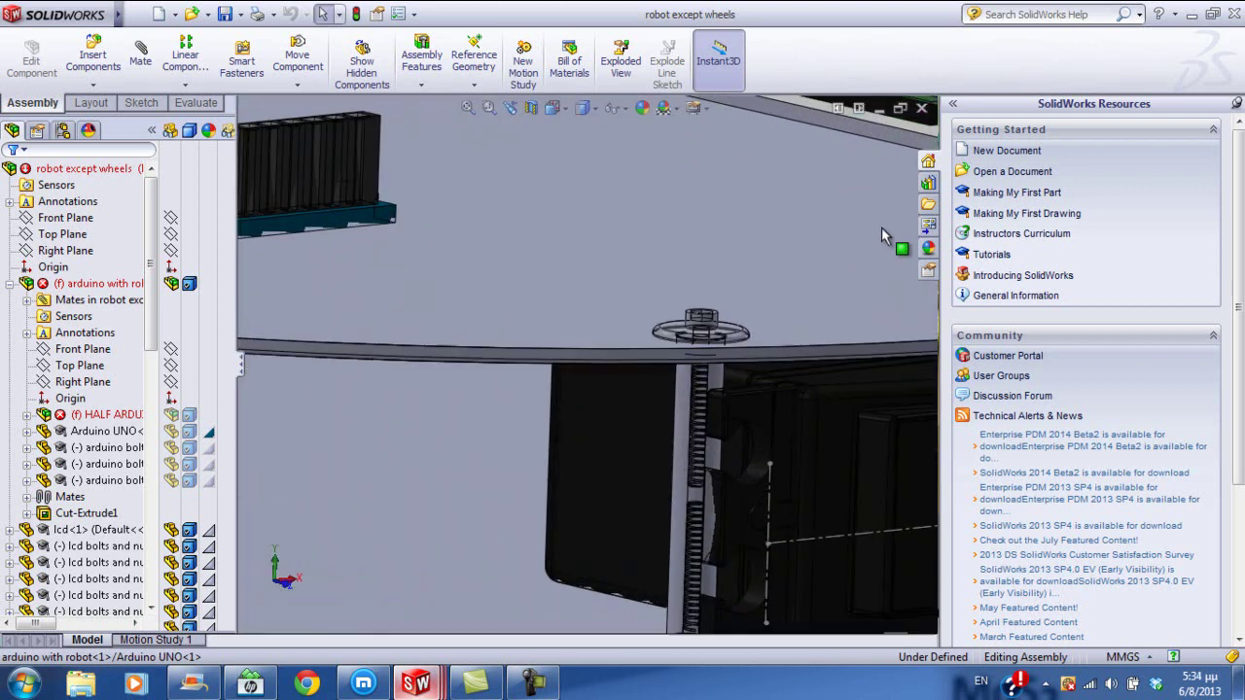
scroll(807, 270, "up", 2)
scroll(806, 269, "up", 1)
scroll(817, 263, "down", 2)
scroll(850, 250, "down", 2)
scroll(850, 250, "up", 2)
scroll(837, 254, "up", 2)
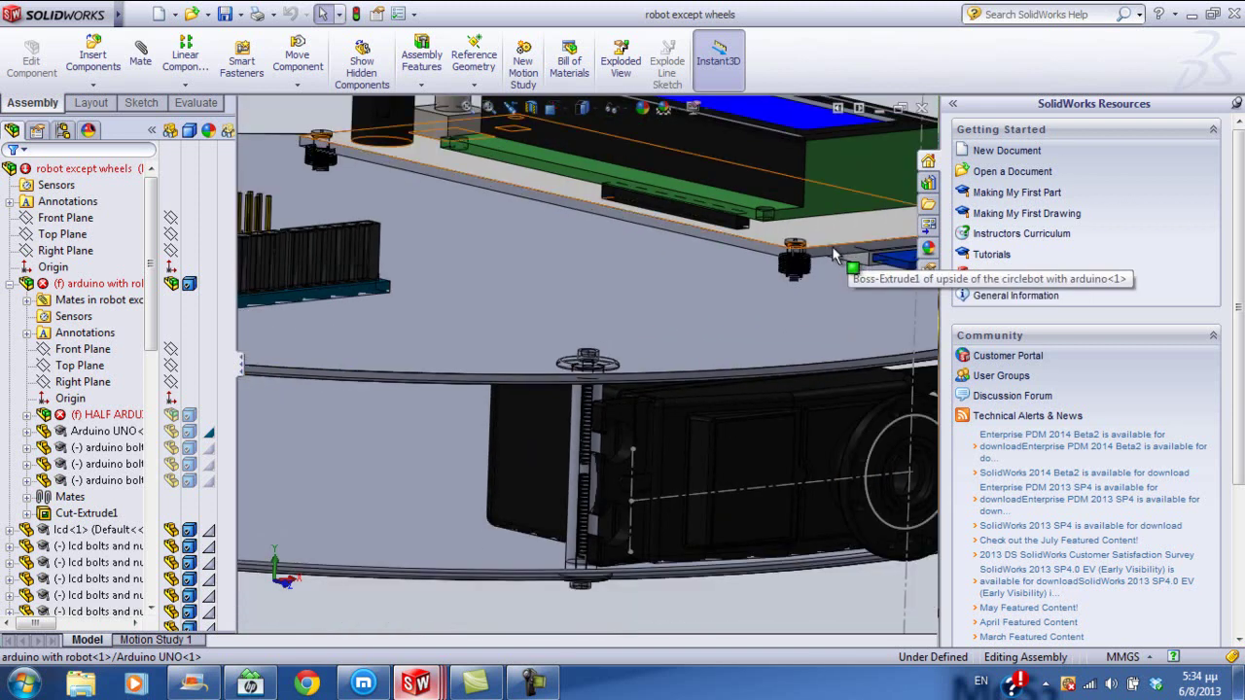
scroll(837, 253, "up", 2)
scroll(842, 243, "up", 1)
scroll(862, 190, "down", 1)
scroll(876, 160, "down", 1)
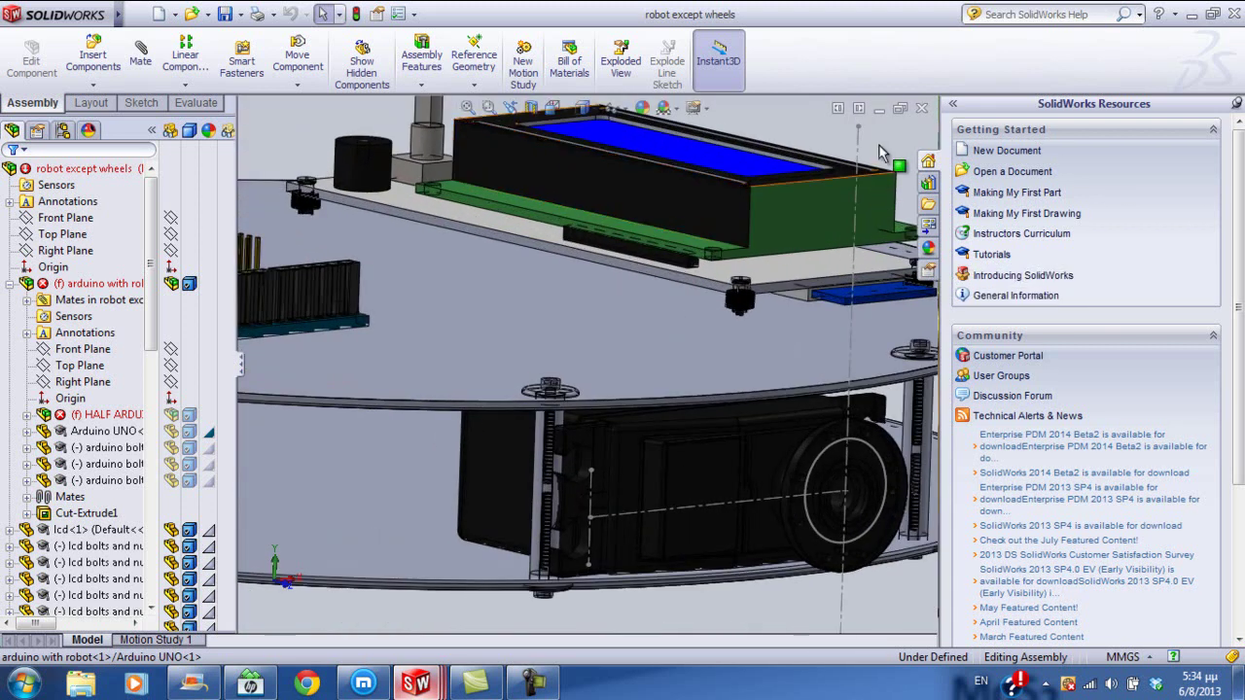
scroll(891, 156, "down", 1)
scroll(880, 173, "down", 1)
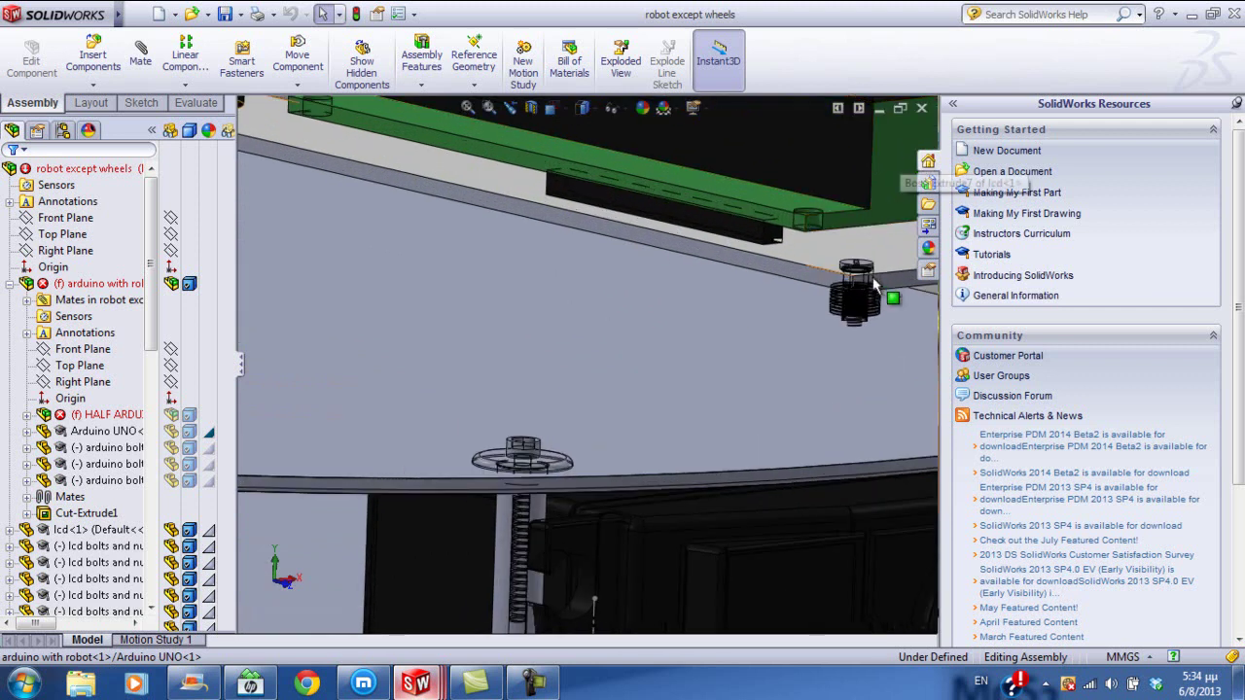
scroll(900, 311, "down", 1)
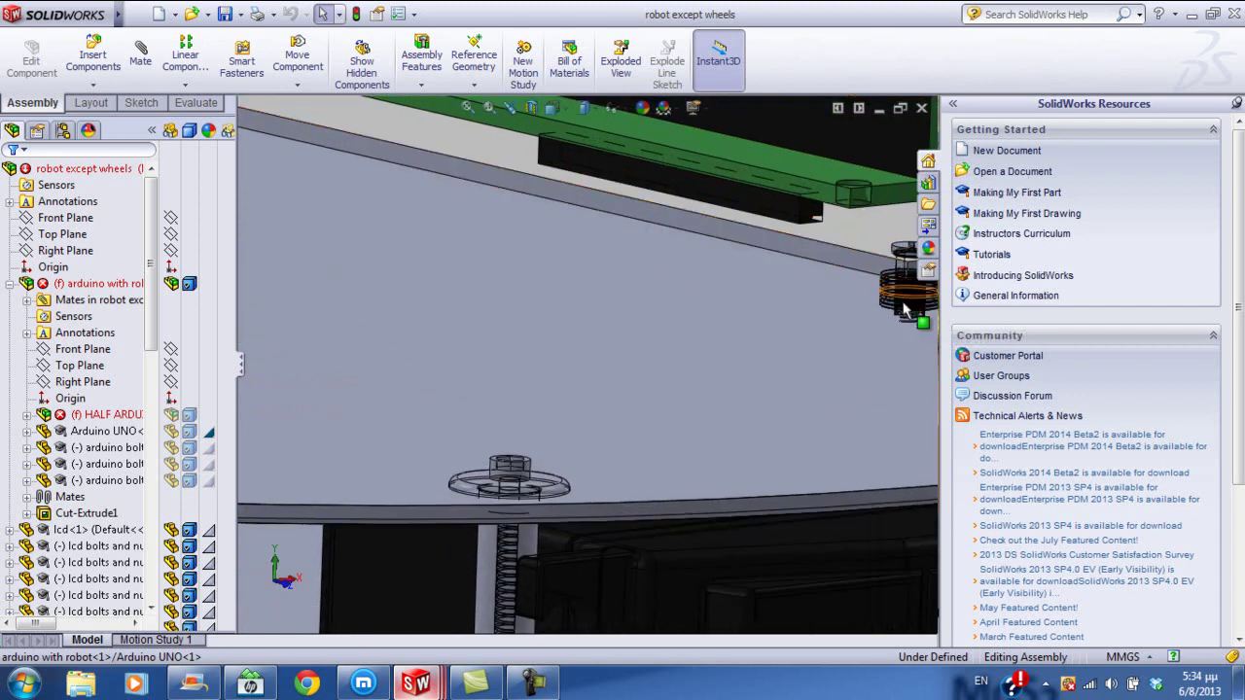
scroll(891, 335, "up", 2)
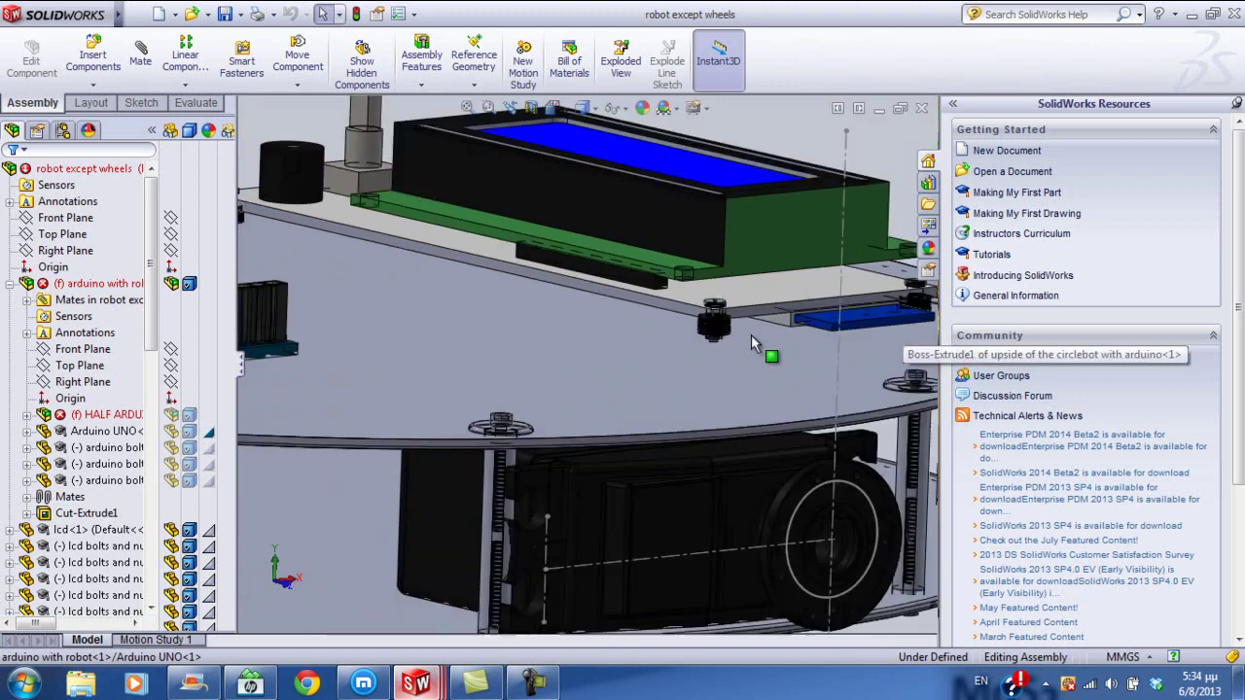
scroll(890, 336, "up", 2)
scroll(890, 335, "up", 1)
scroll(569, 399, "up", 1)
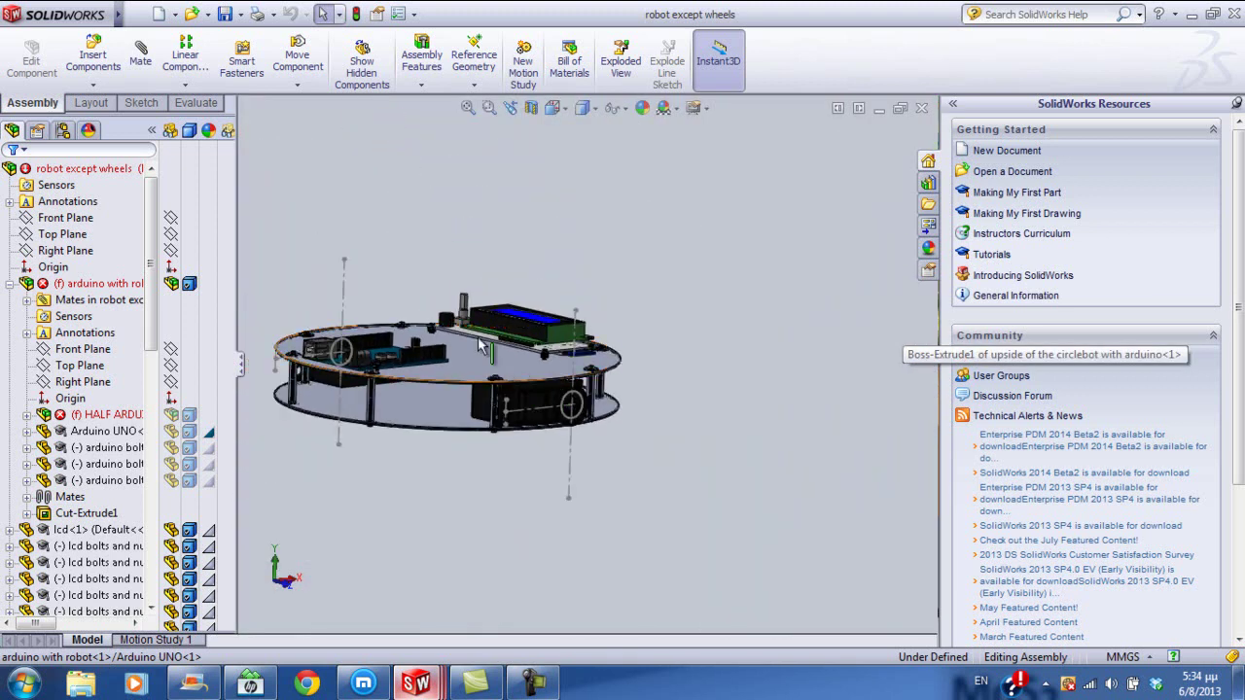
scroll(356, 251, "down", 1)
Step: Orbit above the robot and zoom in on the LCD and Arduino UNO together
mouse_move(300, 164)
middle_mouse_down()
mouse_move(389, 223)
mouse_move(443, 238)
mouse_move(486, 300)
mouse_move(326, 292)
middle_mouse_up()
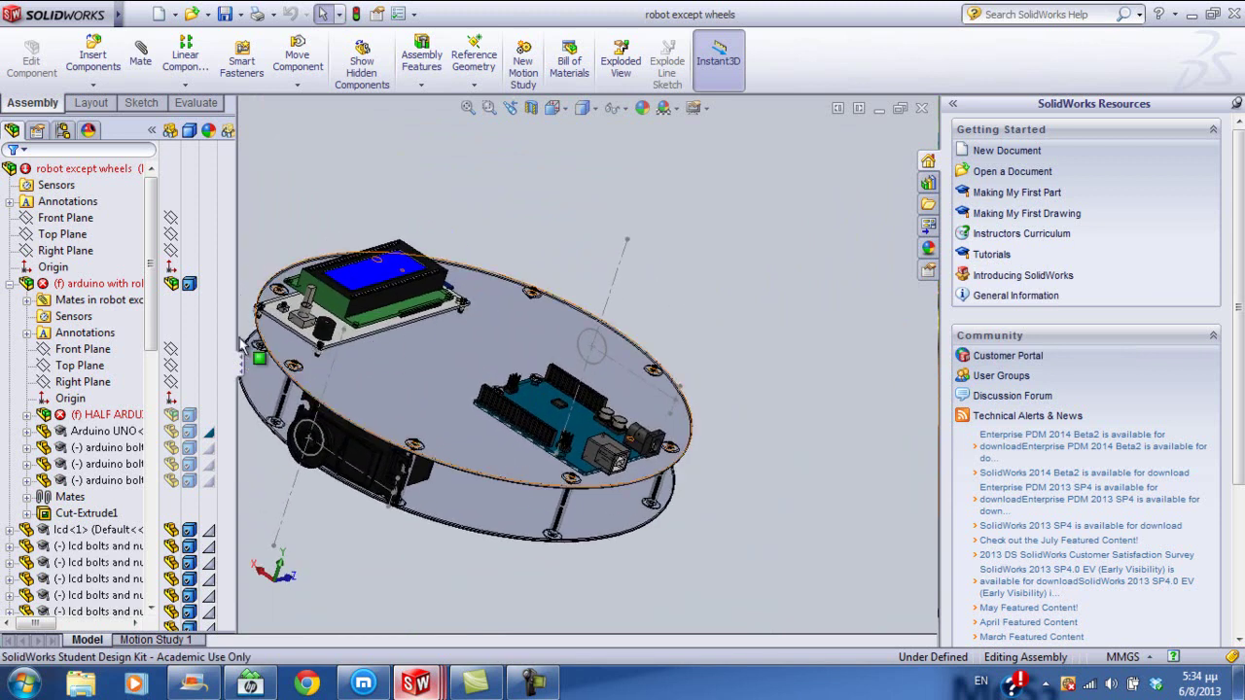
scroll(316, 356, "down", 1)
scroll(280, 340, "down", 1)
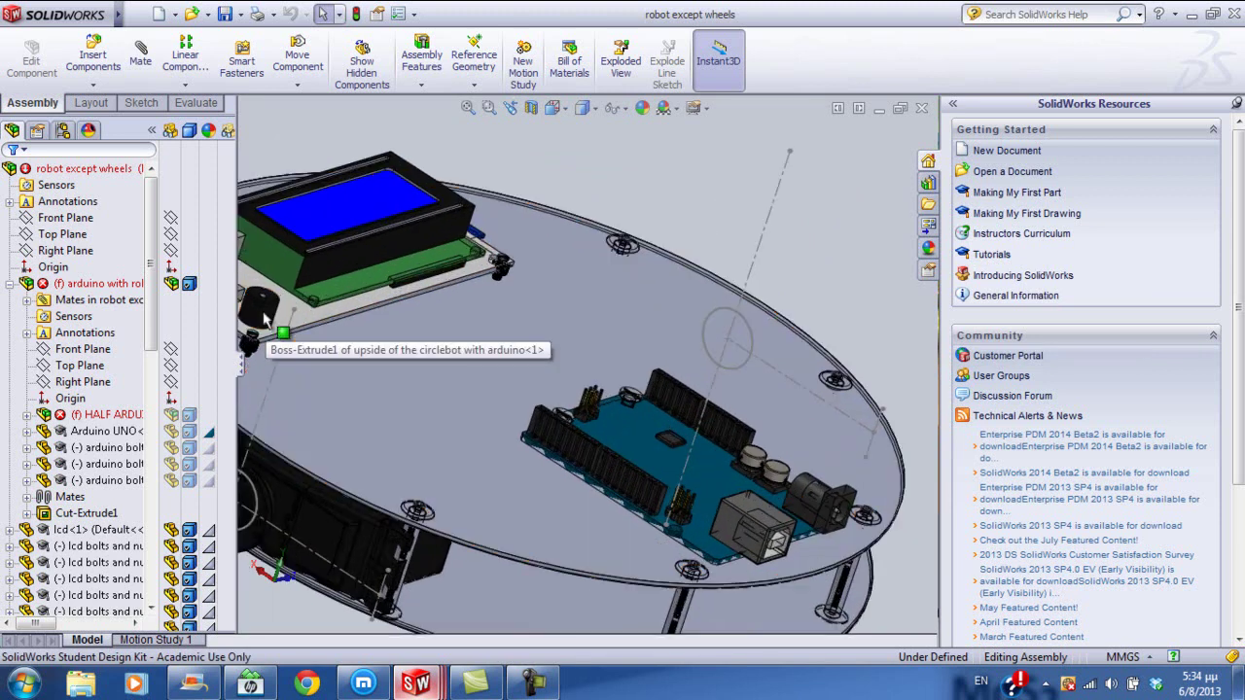
scroll(261, 315, "down", 1)
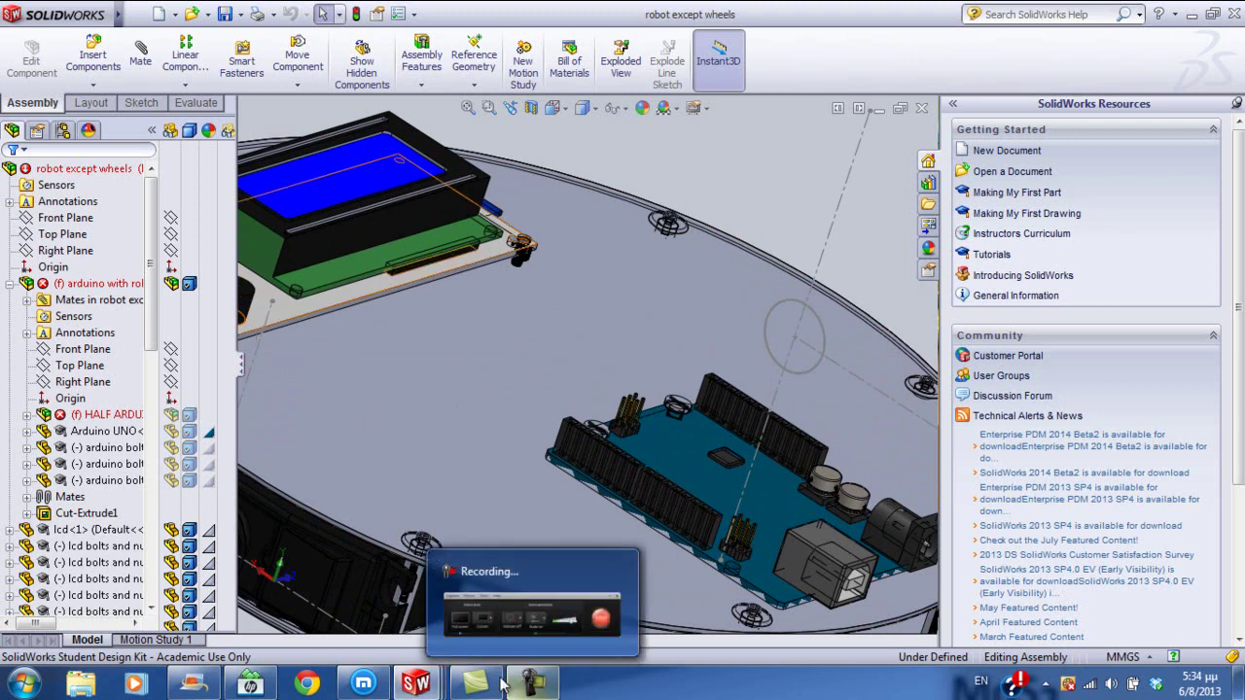
mouse_move(416, 684)
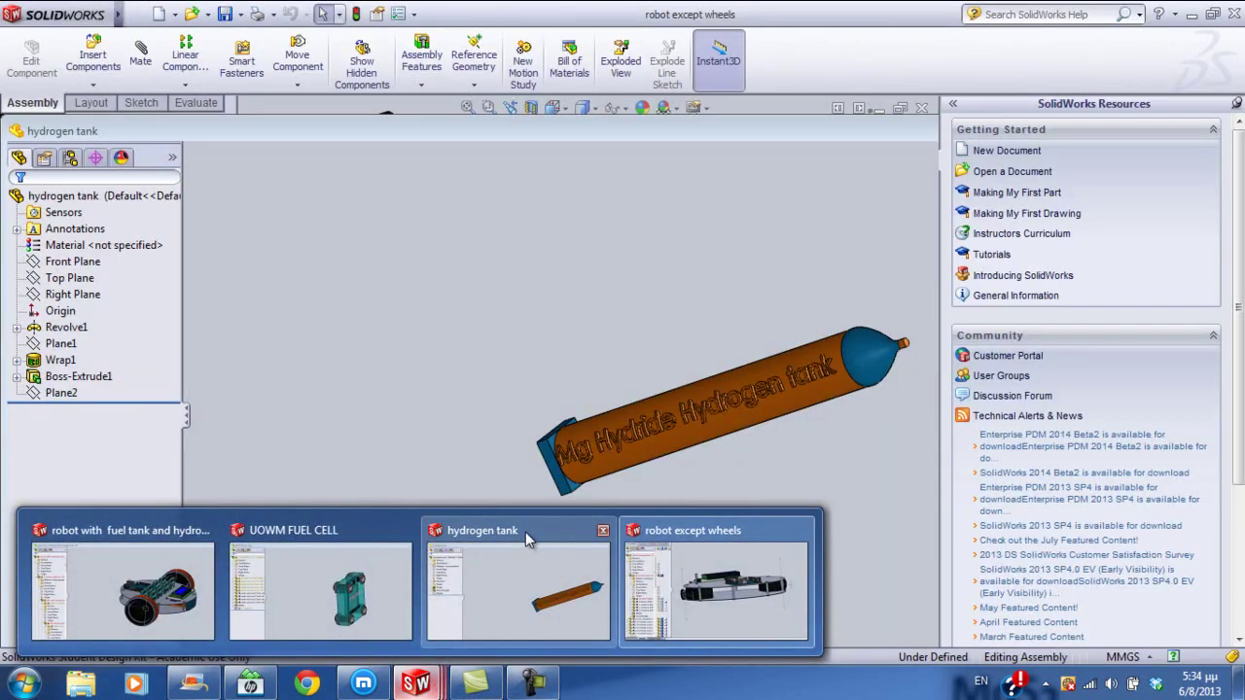
Step: Bring up the hydrogen tank part and zoom in on its Mg Hydride Hydrogen tank lettering
left_click(526, 532)
mouse_move(632, 418)
middle_mouse_down()
mouse_move(766, 349)
mouse_move(739, 386)
middle_mouse_up()
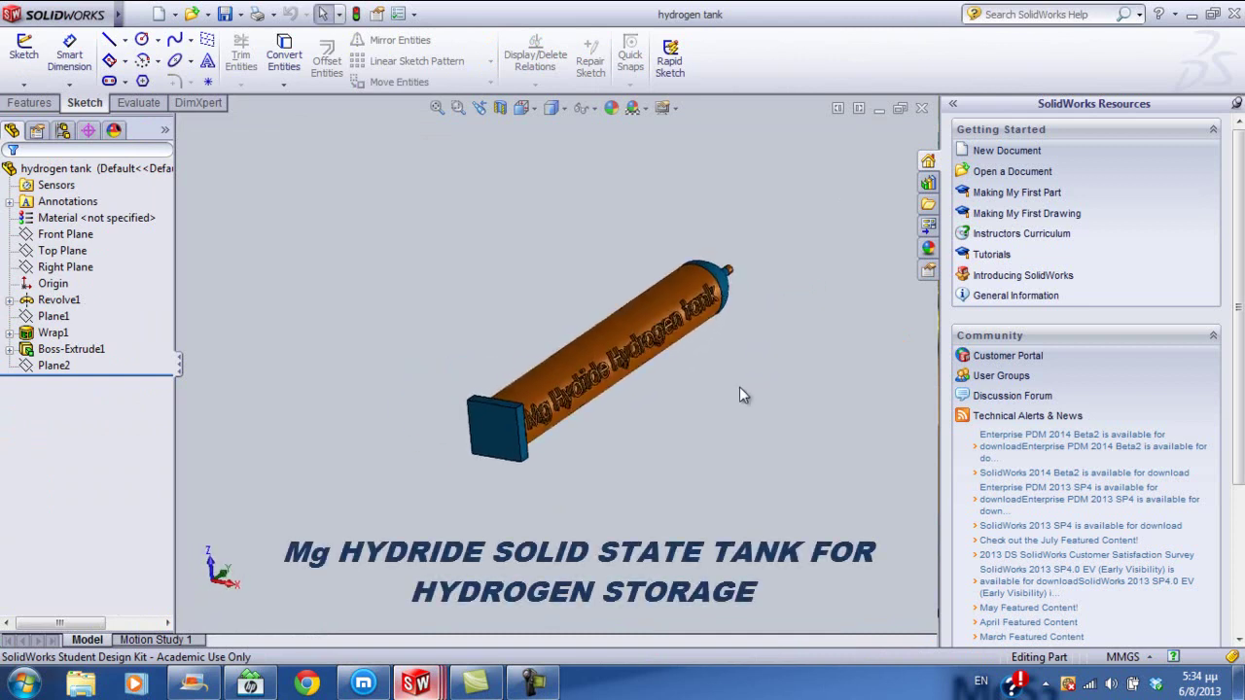
scroll(632, 372, "down", 2)
scroll(588, 328, "down", 3)
scroll(492, 339, "down", 2)
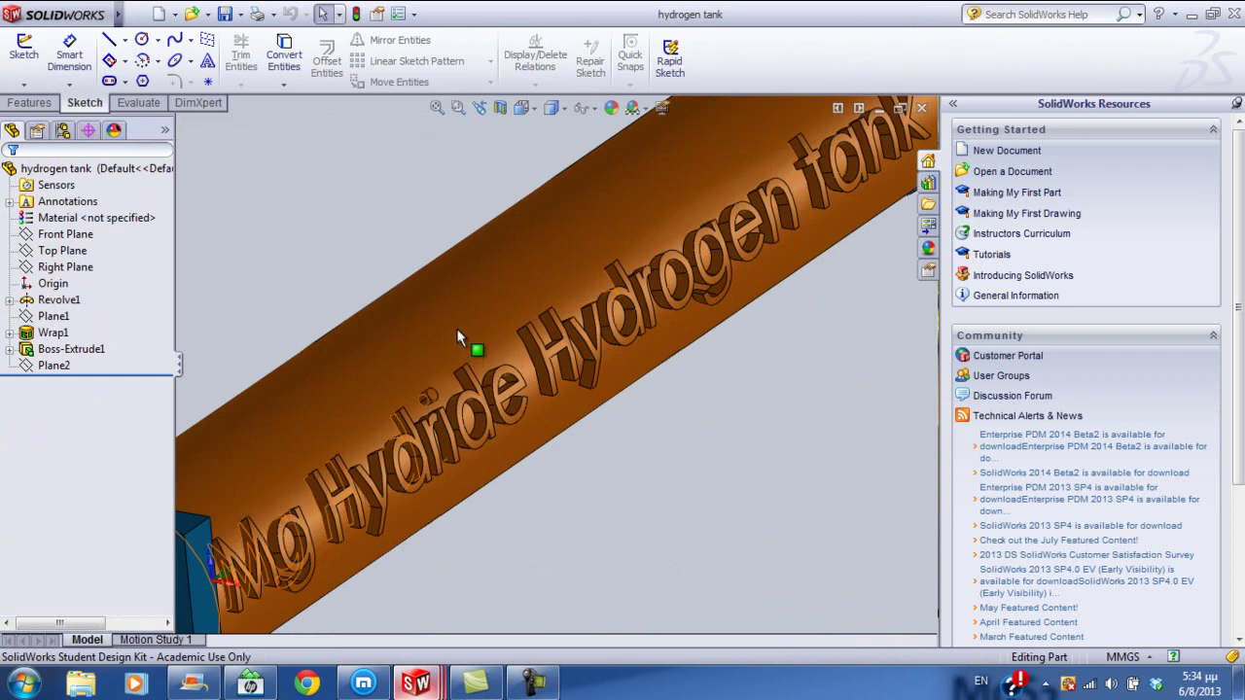
Step: Snap the tank to a Normal To side view, fit it in the window, and rotate slightly
middle_click_drag(466, 310, 477, 356)
key("ctrl+8")
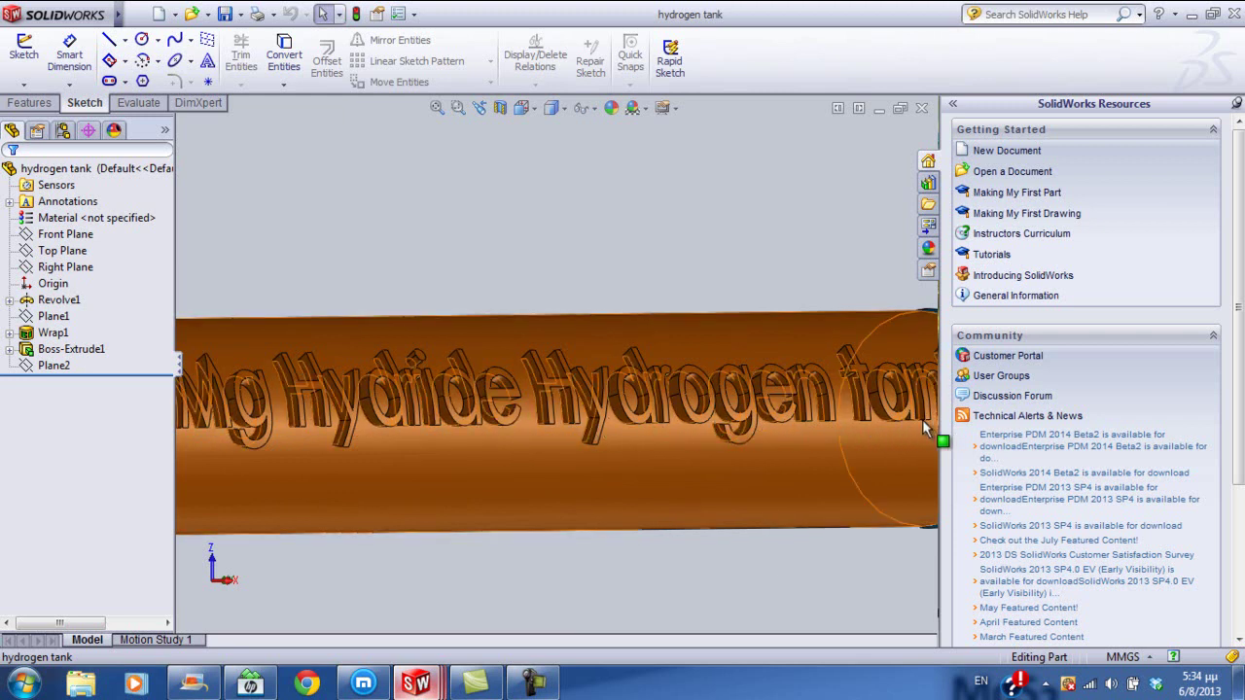
key("f")
mouse_move(908, 376)
middle_mouse_down()
mouse_move(826, 347)
mouse_move(703, 370)
mouse_move(639, 295)
mouse_move(537, 281)
mouse_move(445, 194)
mouse_move(323, 194)
mouse_move(245, 130)
mouse_move(238, 153)
mouse_move(272, 156)
mouse_move(327, 223)
middle_mouse_up()
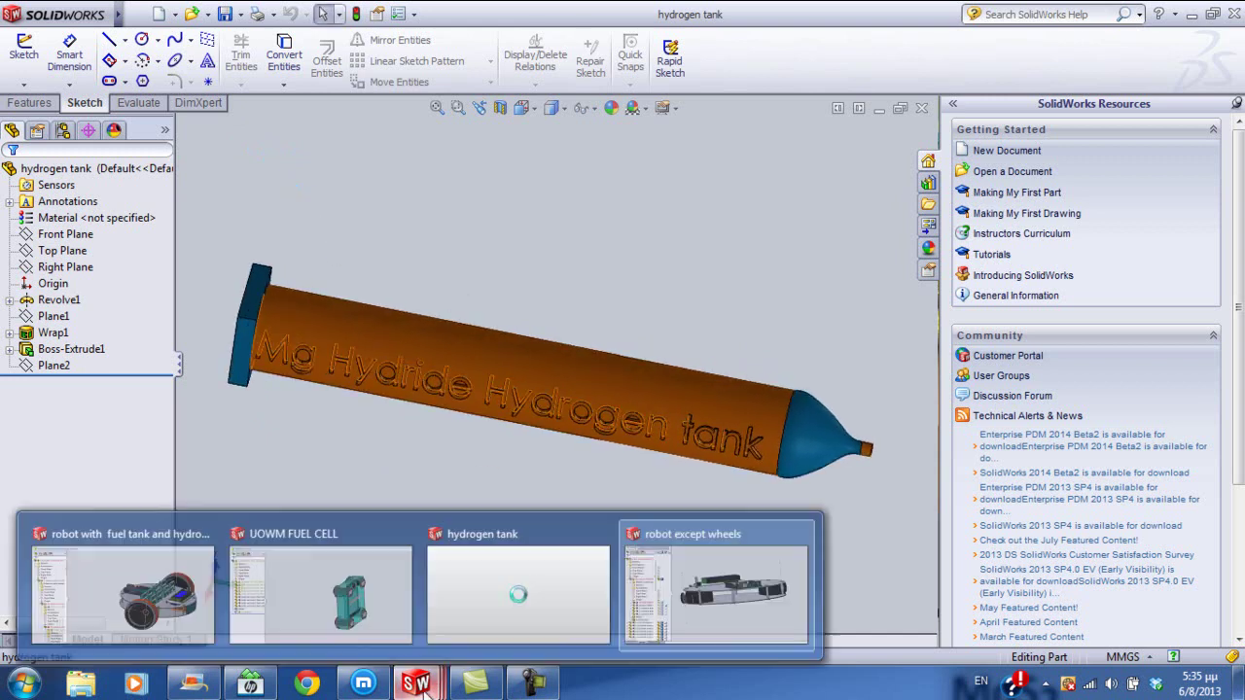
mouse_move(321, 579)
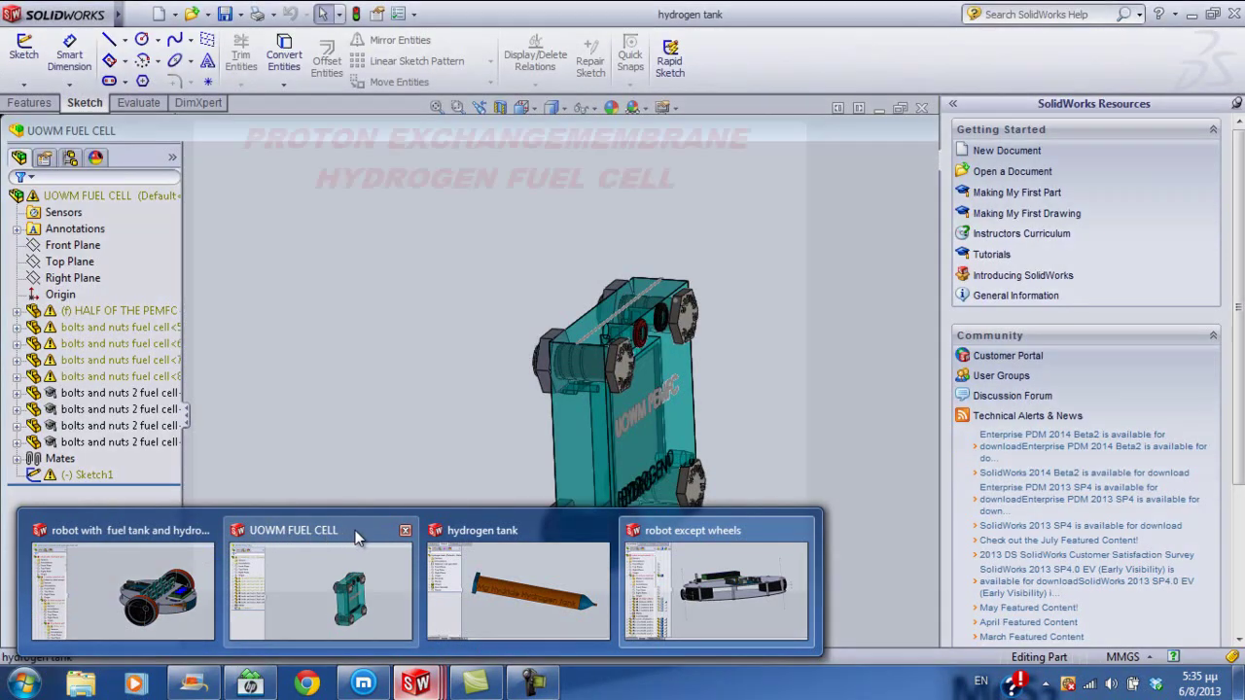
Step: Bring up the UOWM FUEL CELL assembly and zoom in on its OXYGEN face
left_click(304, 530)
mouse_move(394, 271)
middle_mouse_down()
mouse_move(403, 244)
mouse_move(518, 249)
middle_mouse_up()
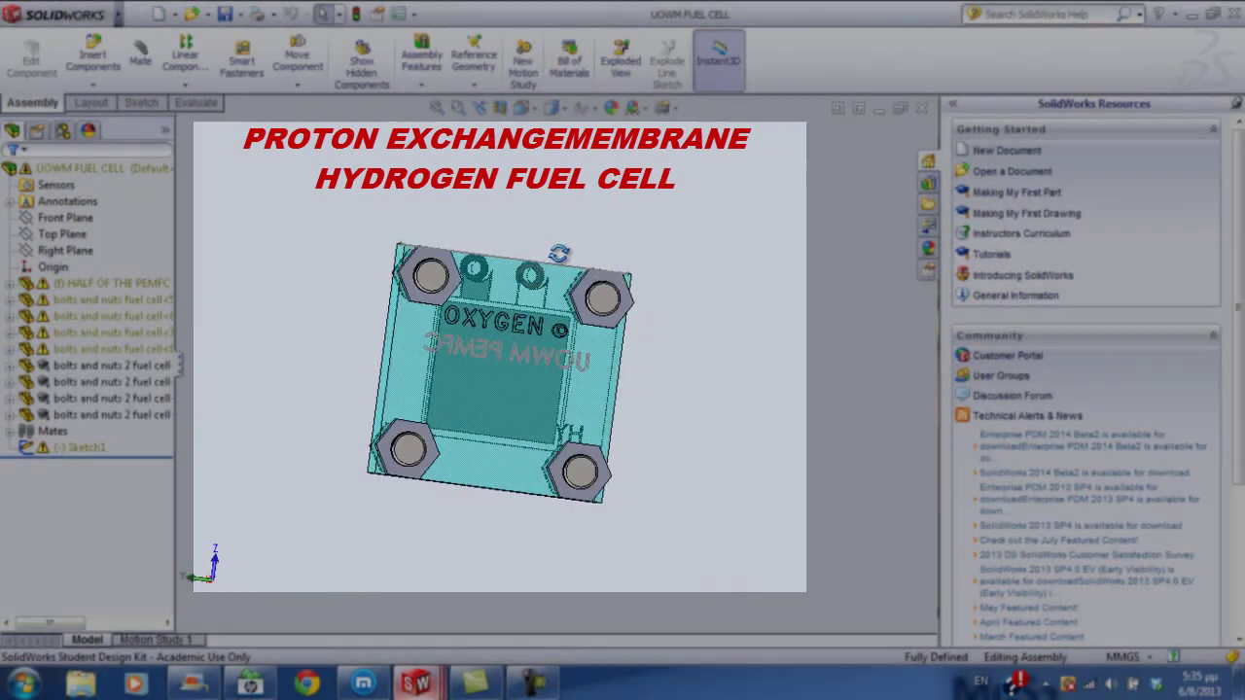
scroll(563, 337, "down", 3)
scroll(562, 338, "down", 1)
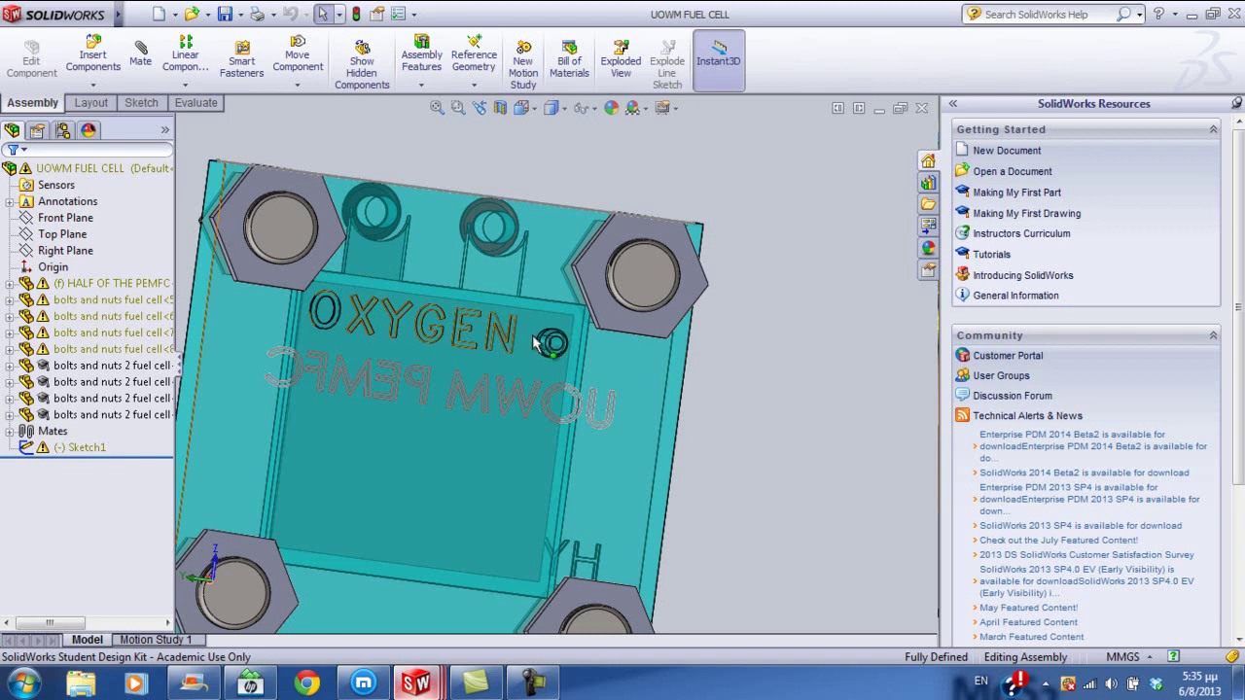
Step: Orbit the fuel cell plate and flip it over to show the HYDROGEN face
mouse_move(734, 358)
middle_mouse_down()
mouse_move(812, 365)
mouse_move(806, 421)
middle_mouse_up()
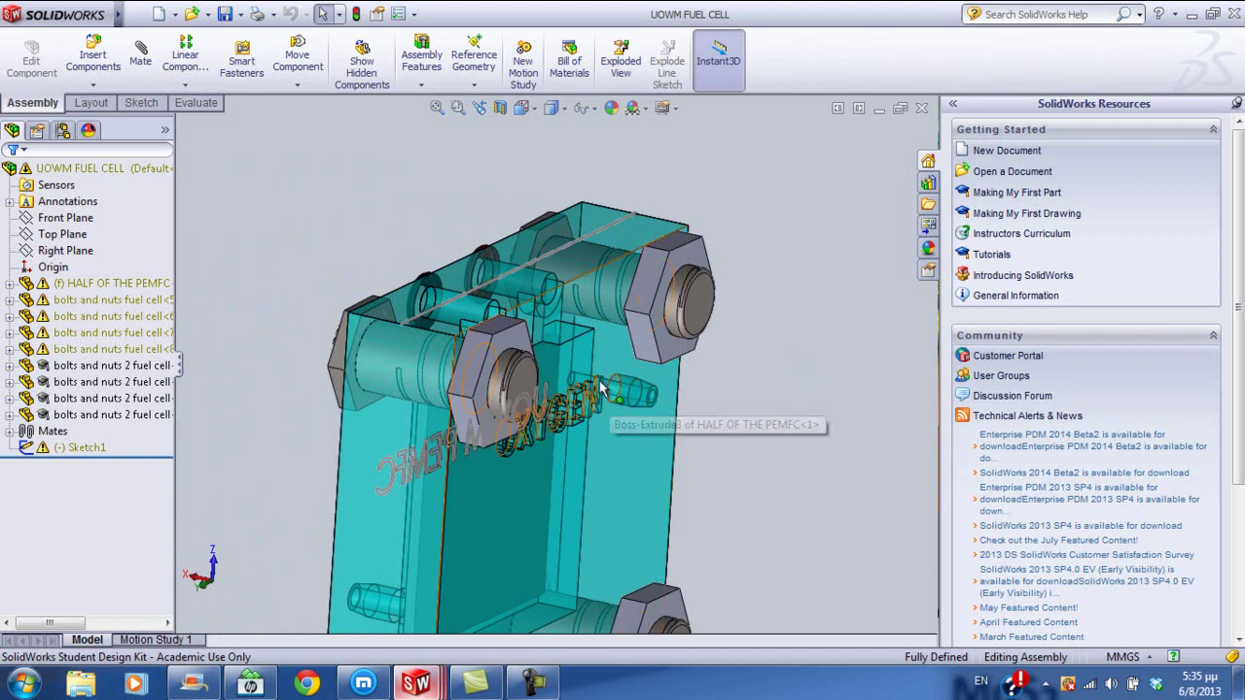
mouse_move(717, 380)
middle_mouse_down()
mouse_move(700, 300)
mouse_move(642, 332)
middle_mouse_up()
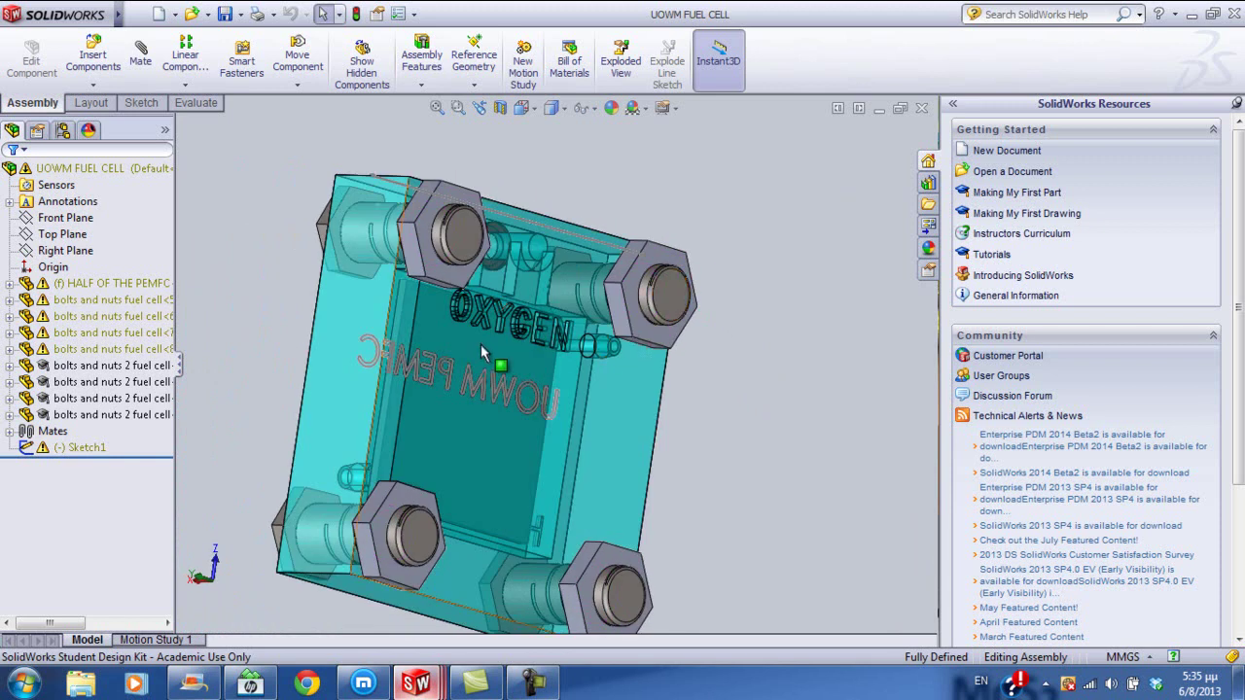
mouse_move(433, 389)
middle_mouse_down()
mouse_move(552, 401)
mouse_move(442, 496)
middle_mouse_up()
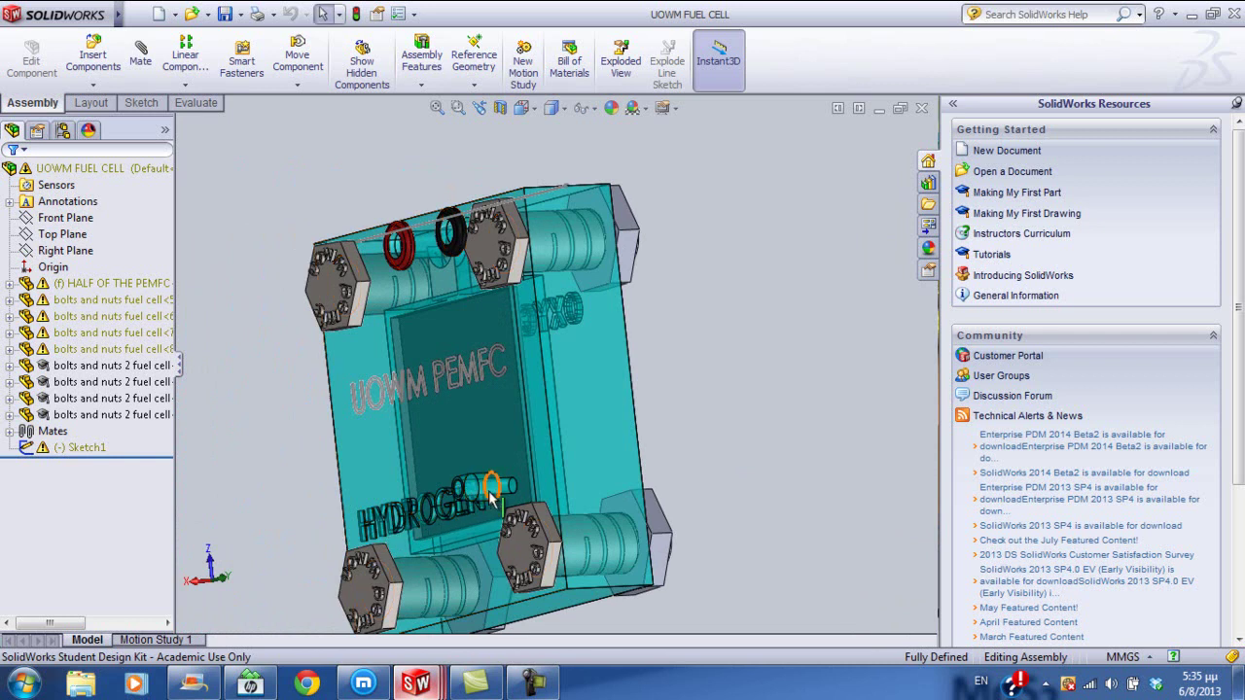
Step: Spin and zoom out on the fuel cell, then switch to the robot with fuel tank and hydrogen fuel cell window
middle_click_drag(613, 465, 678, 467)
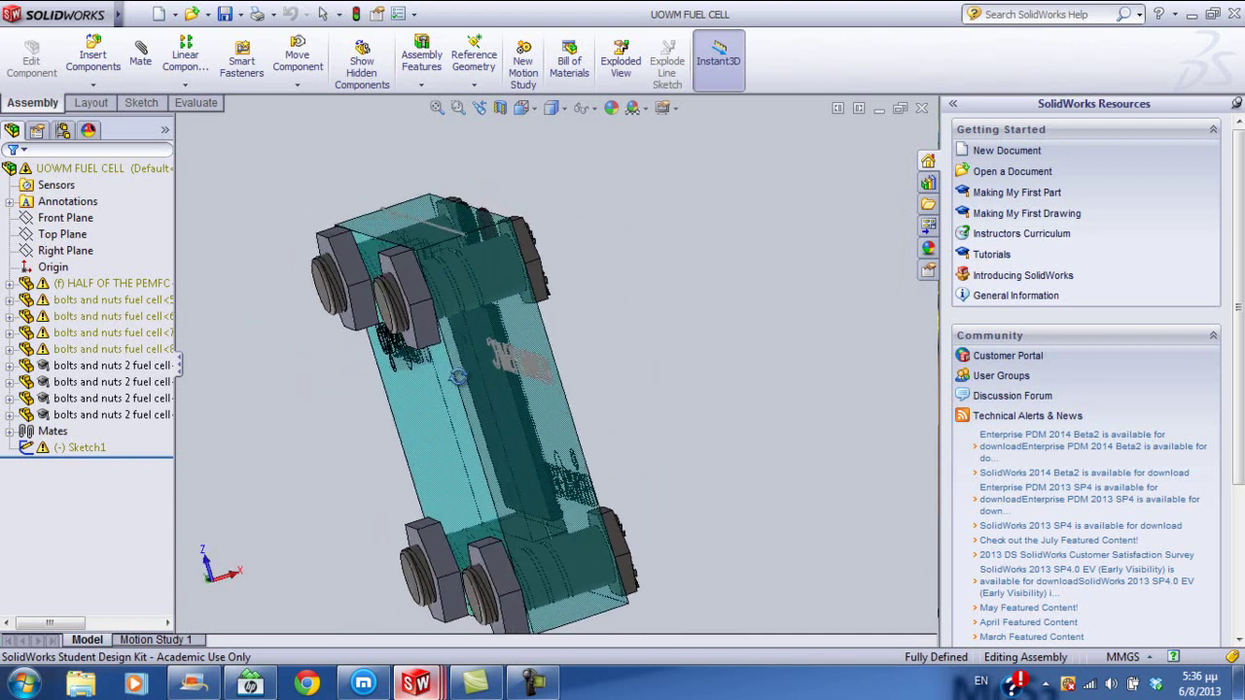
mouse_move(533, 409)
middle_mouse_down()
mouse_move(632, 323)
mouse_move(670, 308)
mouse_move(809, 310)
mouse_move(737, 233)
mouse_move(805, 285)
mouse_move(848, 239)
mouse_move(814, 321)
mouse_move(789, 233)
mouse_move(768, 325)
mouse_move(690, 376)
middle_mouse_up()
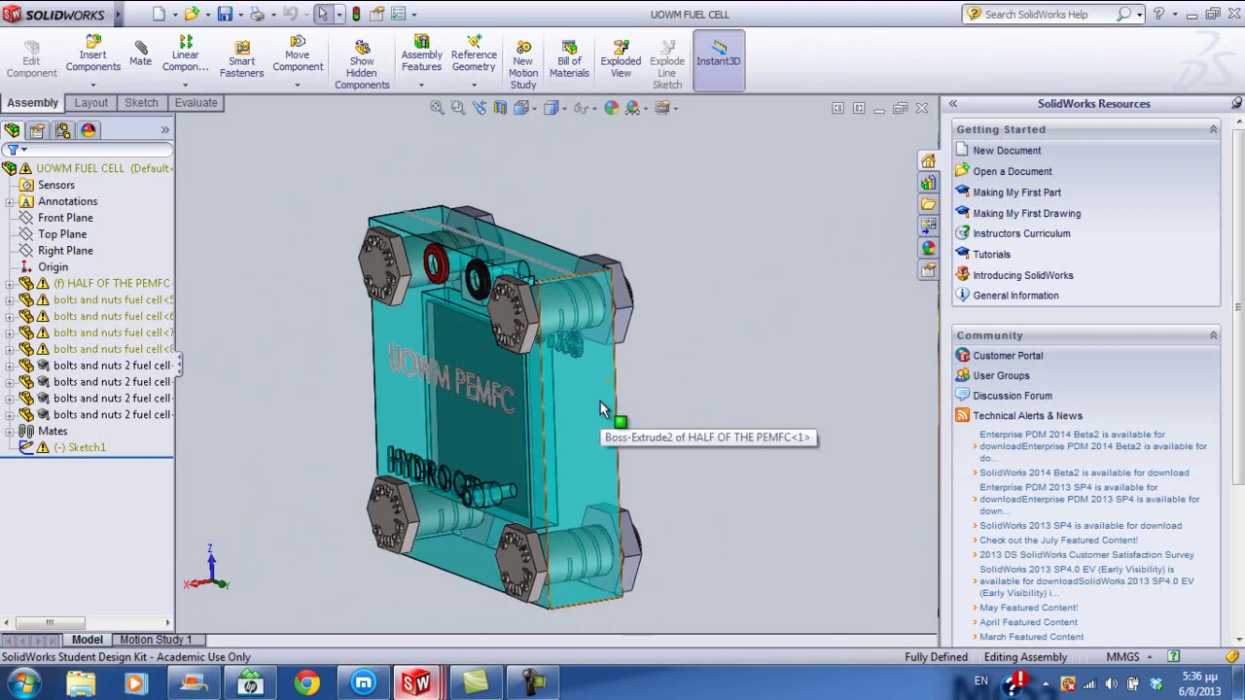
scroll(600, 410, "up", 5)
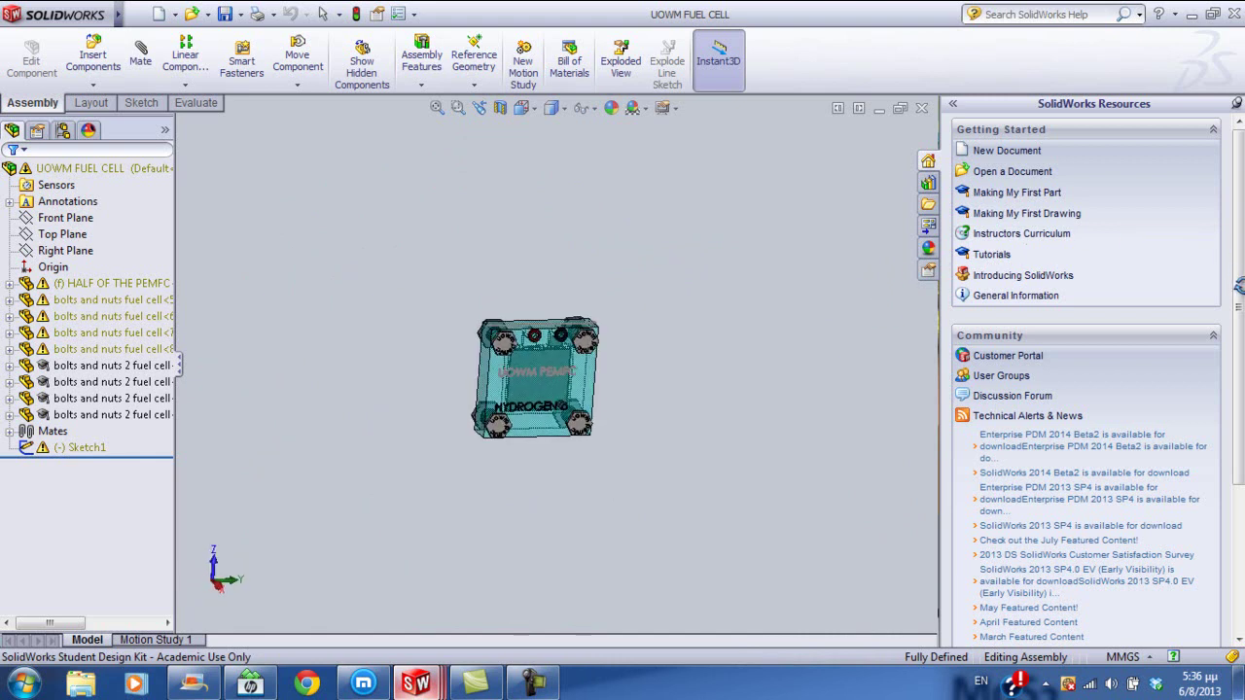
left_click(428, 686)
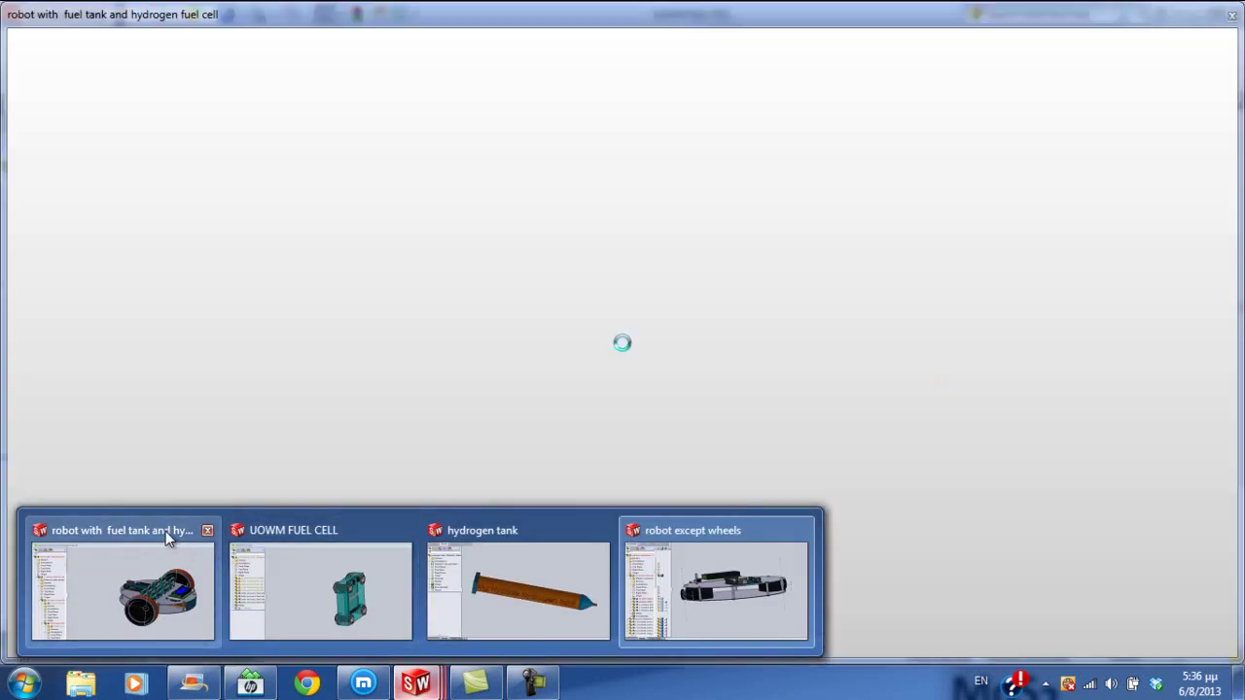
left_click(165, 531)
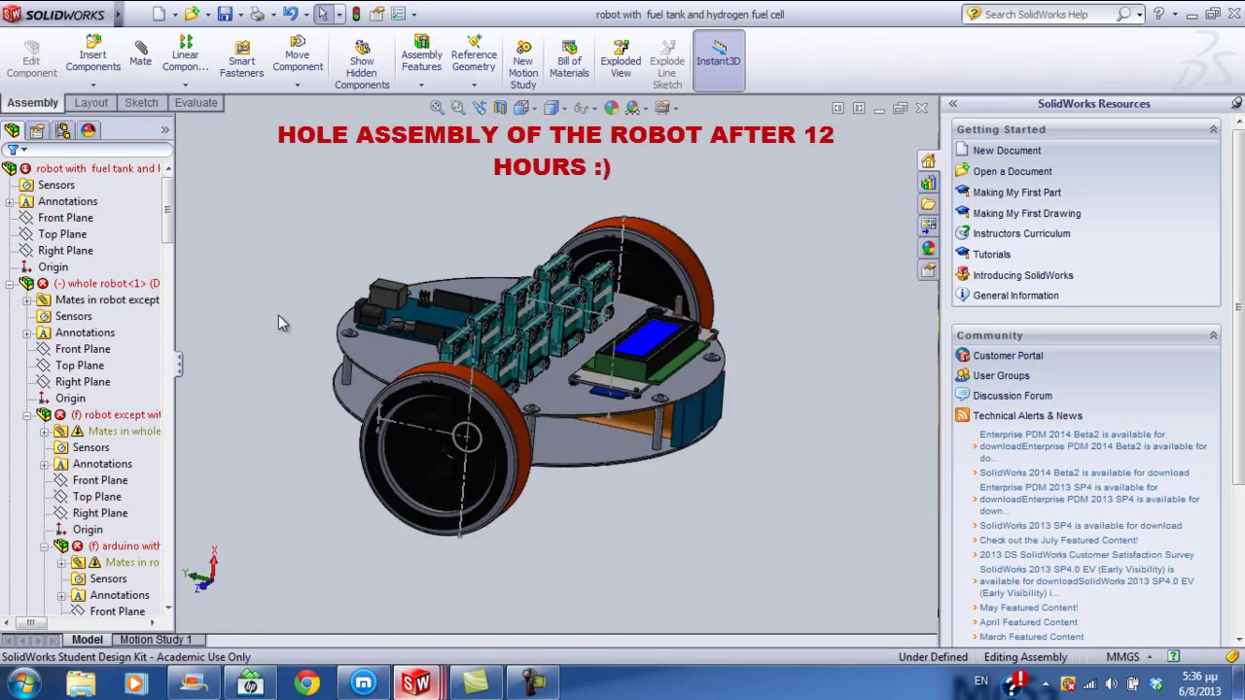
mouse_move(289, 316)
middle_mouse_down()
mouse_move(272, 281)
mouse_move(329, 299)
middle_mouse_up()
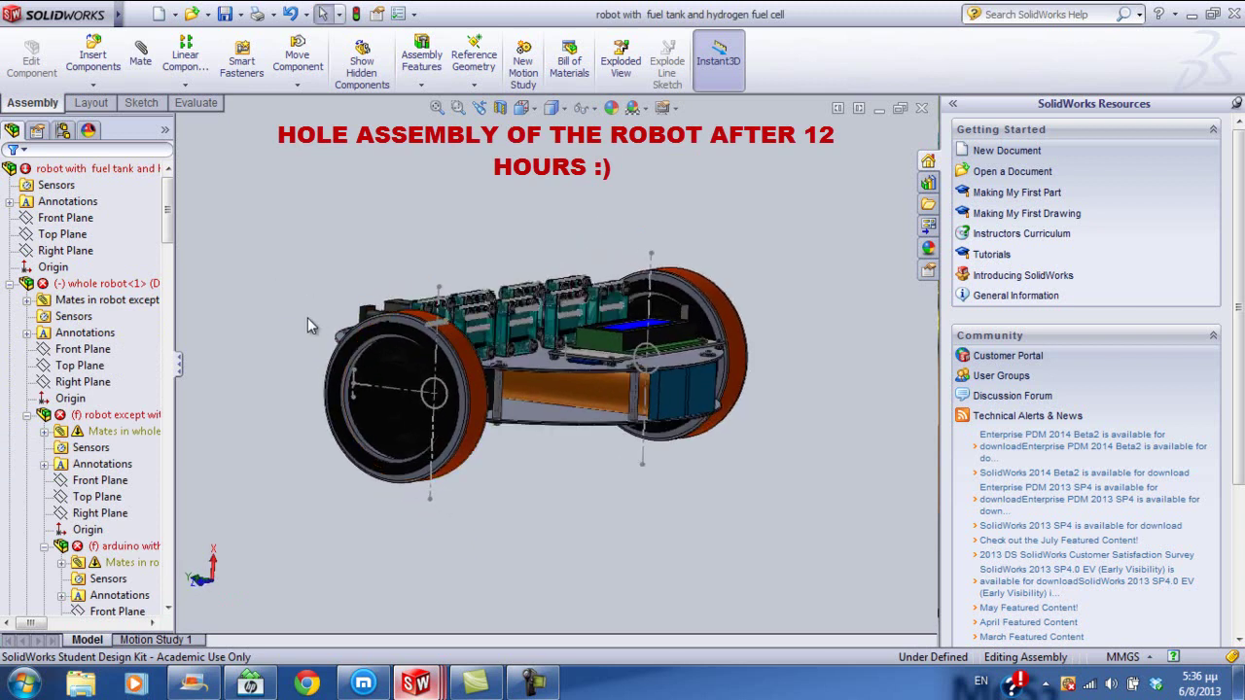
scroll(373, 387, "down", 2)
scroll(409, 418, "down", 2)
scroll(447, 448, "down", 2)
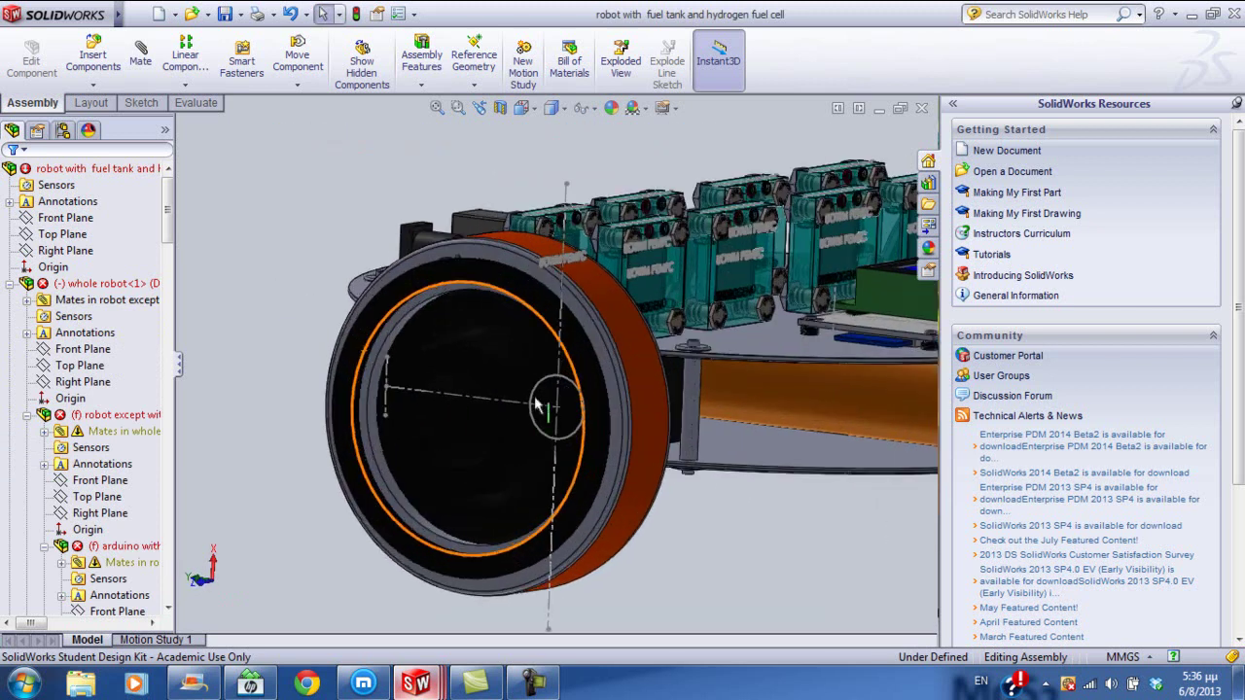
scroll(501, 484, "down", 2)
mouse_move(748, 561)
middle_mouse_down()
mouse_move(643, 531)
mouse_move(441, 540)
mouse_move(458, 551)
middle_mouse_up()
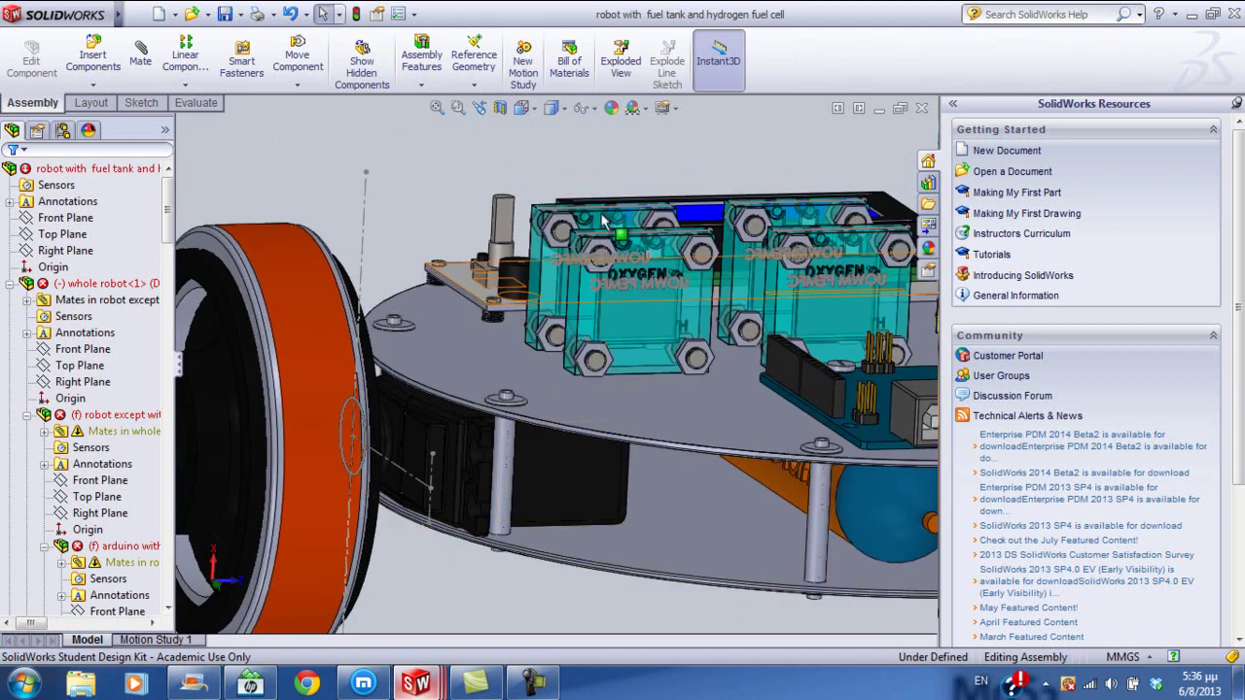
scroll(613, 280, "up", 2)
scroll(613, 280, "up", 2)
scroll(613, 280, "up", 2)
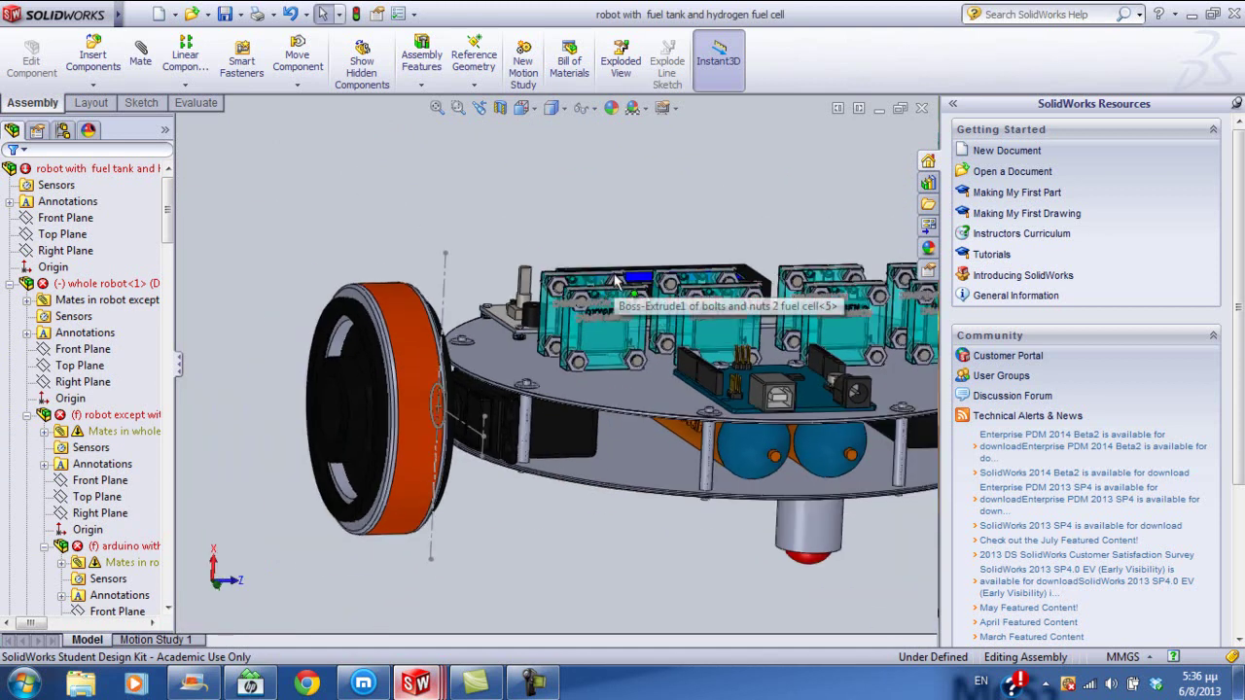
scroll(613, 280, "up", 2)
mouse_move(724, 226)
middle_mouse_down()
mouse_move(711, 173)
mouse_move(624, 140)
middle_mouse_up()
mouse_move(439, 236)
middle_mouse_down()
mouse_move(478, 272)
mouse_move(600, 280)
middle_mouse_up()
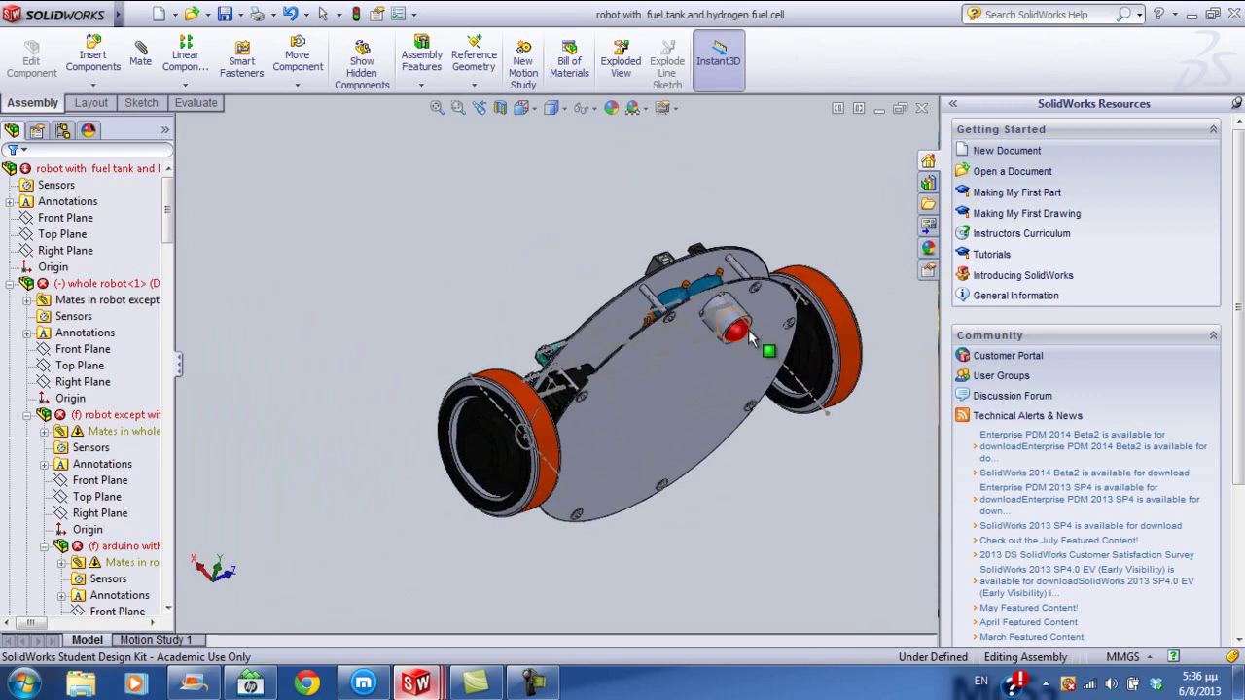
scroll(749, 336, "down", 2)
scroll(734, 340, "down", 2)
scroll(681, 350, "down", 3)
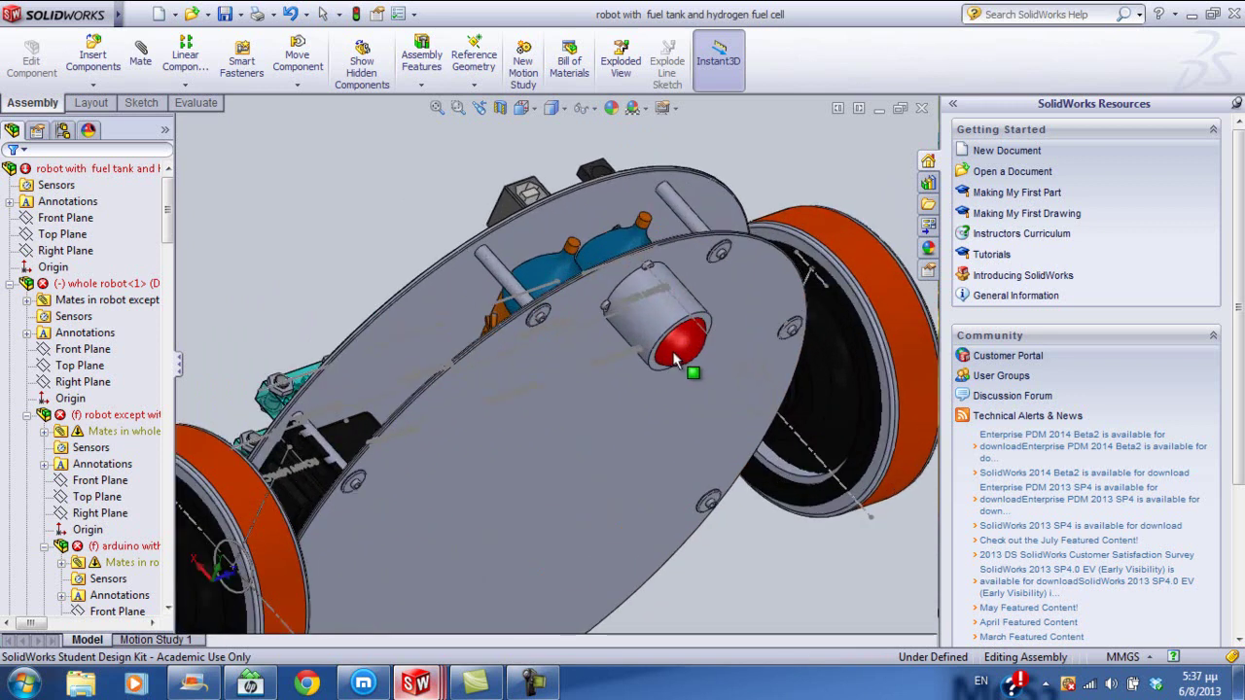
scroll(674, 358, "down", 3)
scroll(674, 358, "down", 2)
scroll(676, 346, "down", 2)
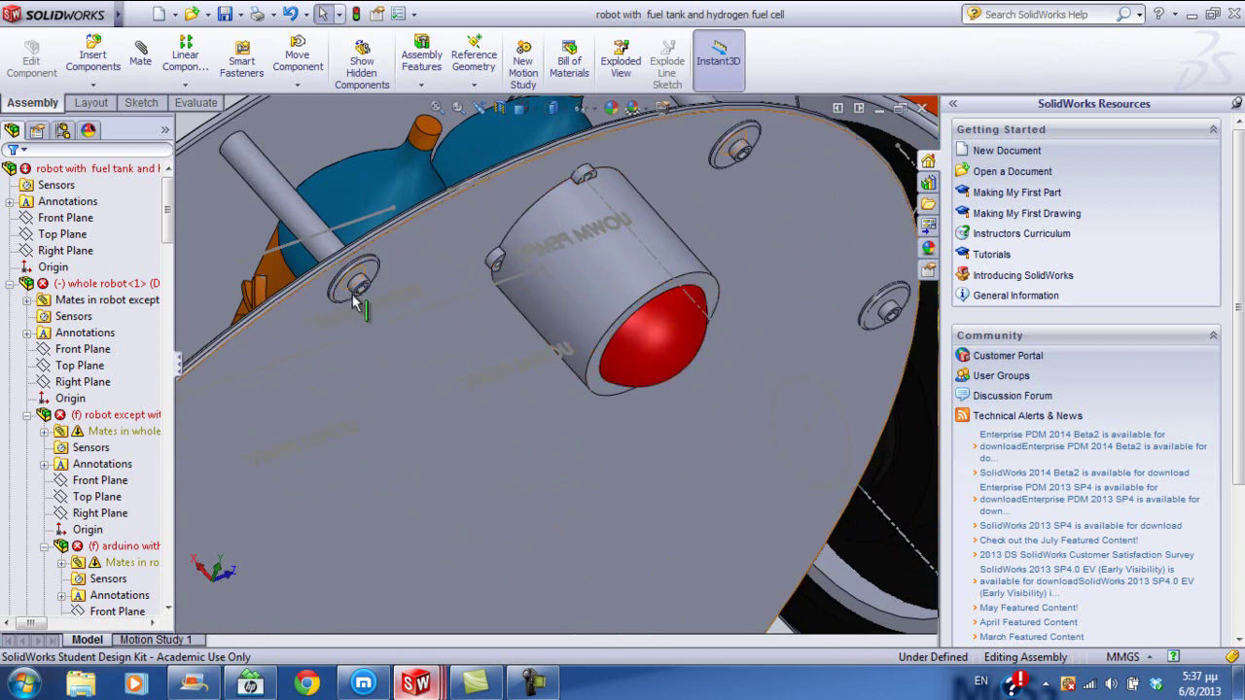
scroll(378, 280, "up", 3)
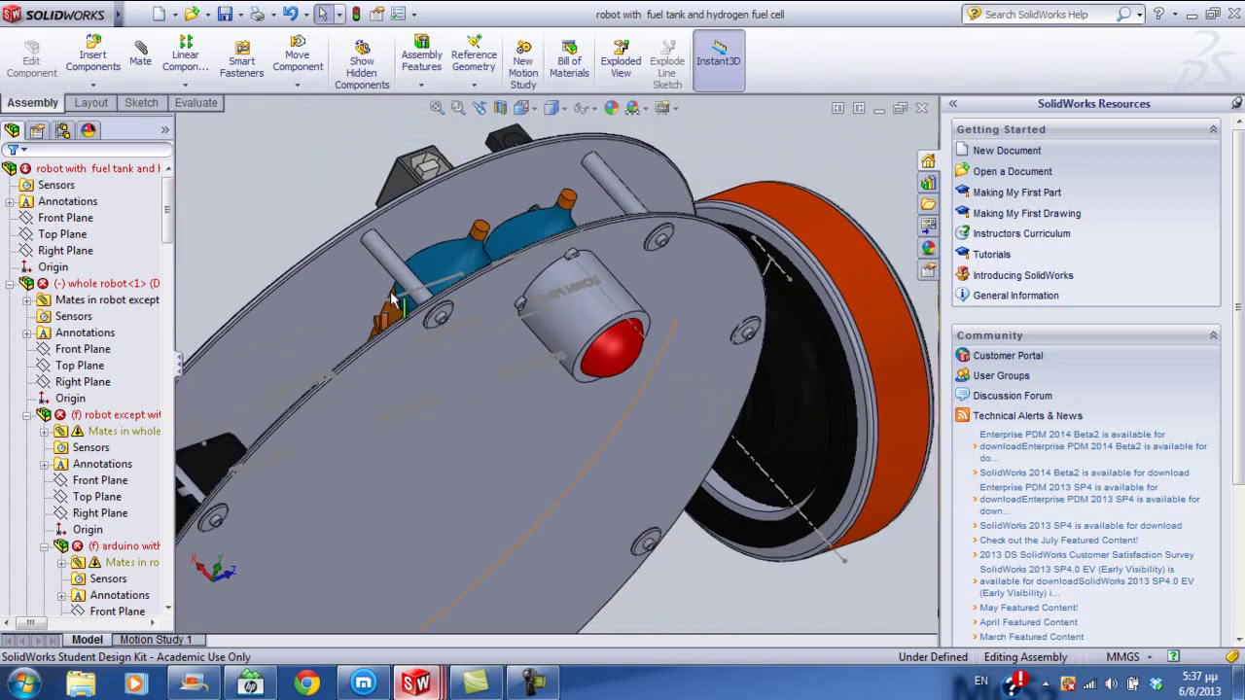
mouse_move(389, 302)
middle_mouse_down()
mouse_move(446, 246)
mouse_move(595, 271)
mouse_move(604, 255)
middle_mouse_up()
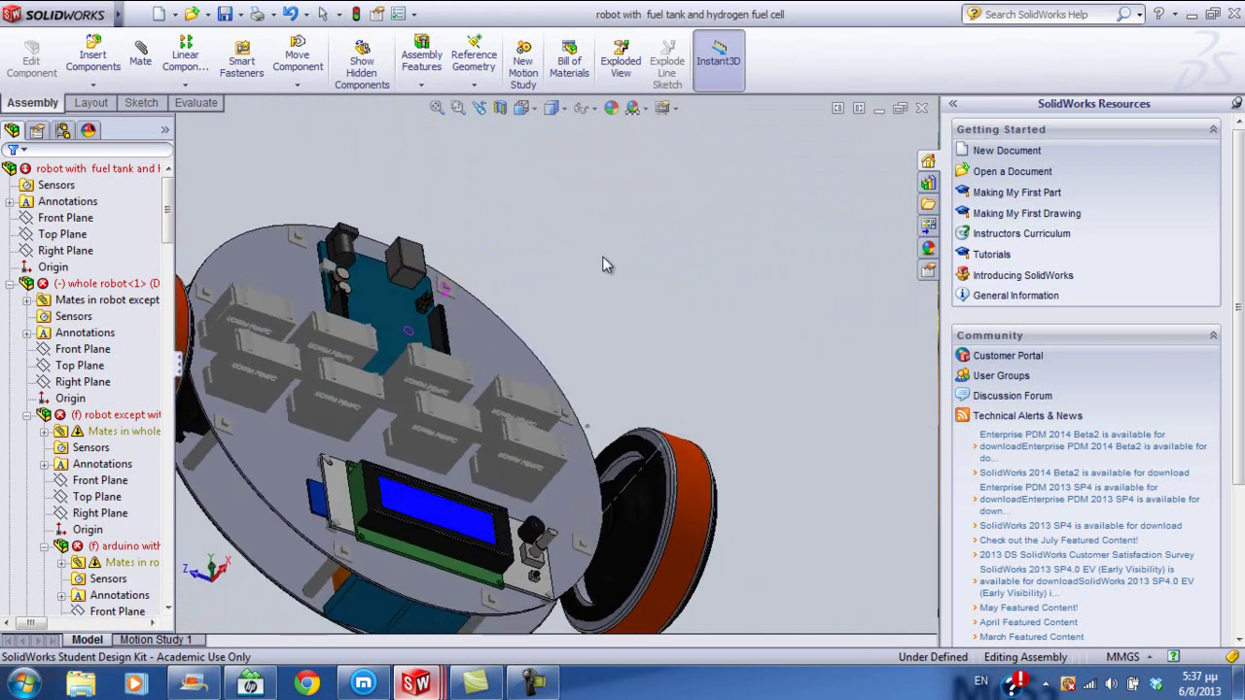
Step: Zoom in on the fuel-cell stack boards and orbit around them
scroll(386, 385, "down", 1)
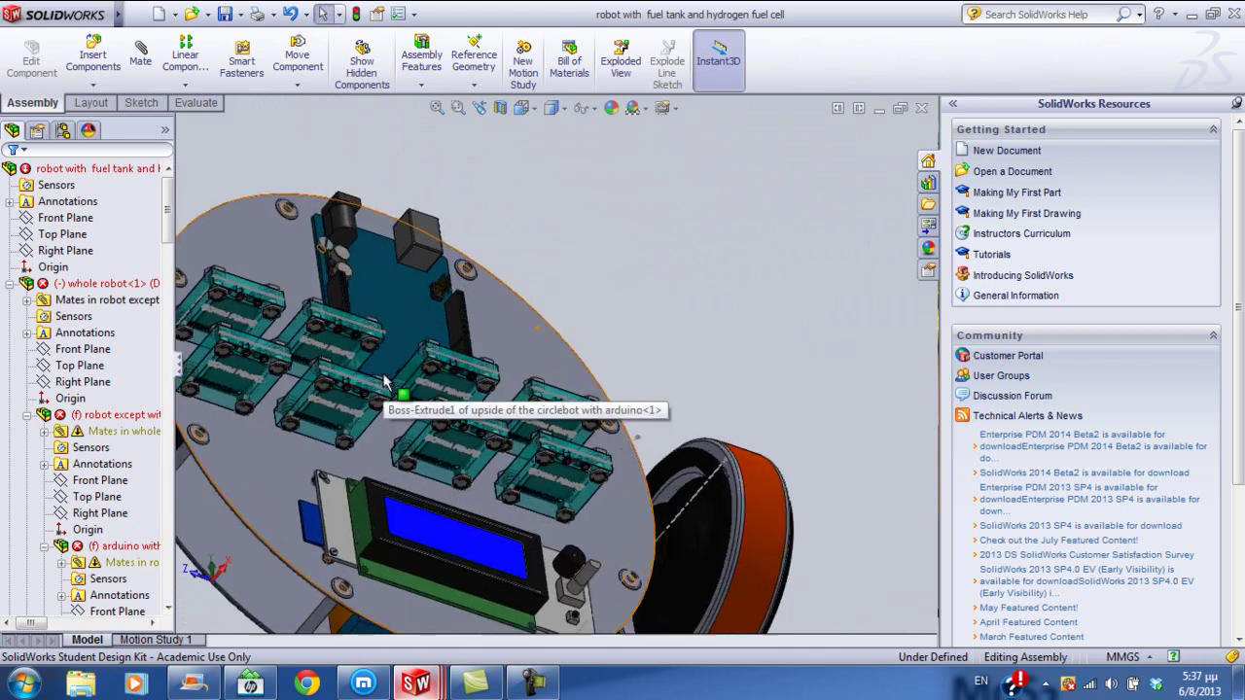
scroll(390, 391, "down", 1)
scroll(389, 414, "down", 1)
scroll(393, 438, "down", 1)
scroll(395, 448, "down", 1)
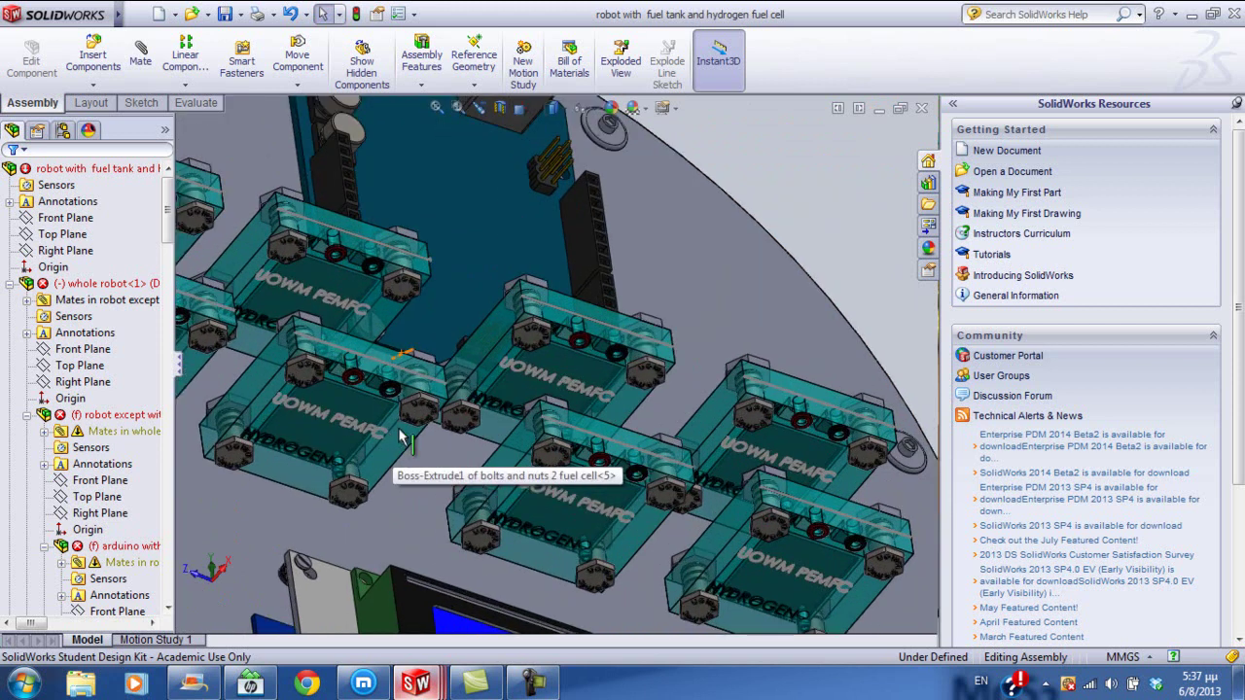
scroll(400, 428, "down", 1)
scroll(408, 409, "down", 1)
scroll(419, 384, "down", 1)
mouse_move(415, 364)
middle_mouse_down()
mouse_move(395, 309)
mouse_move(288, 295)
mouse_move(314, 283)
middle_mouse_up()
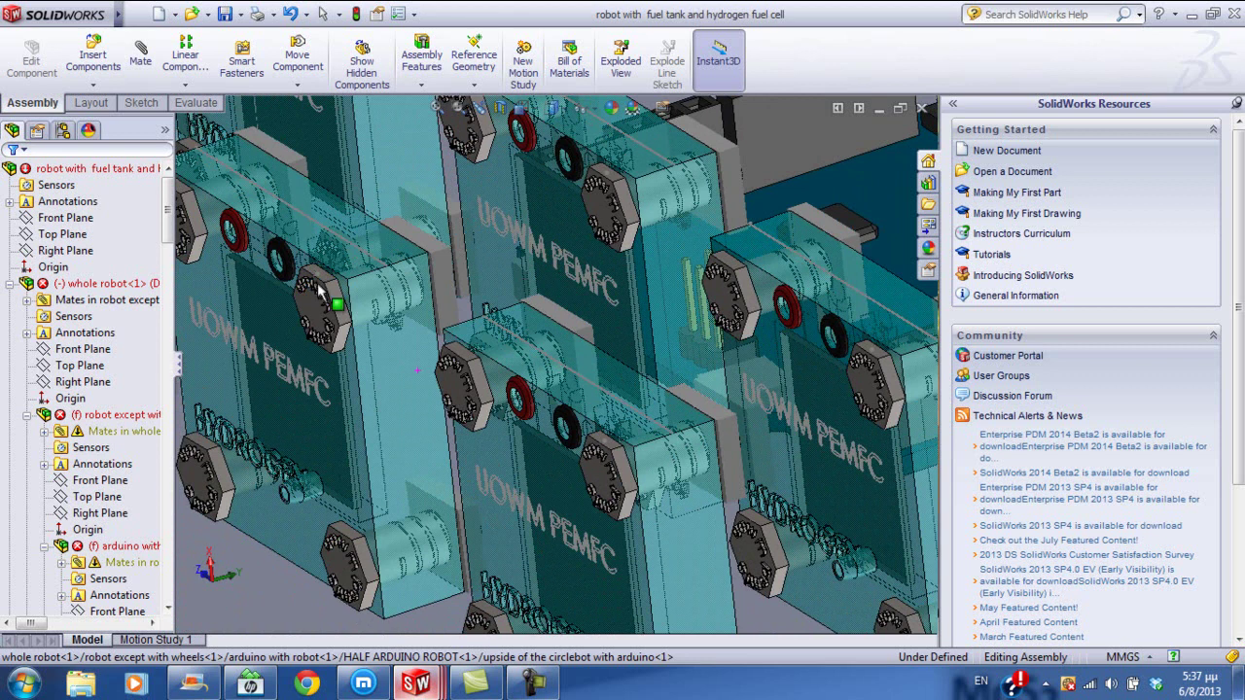
Step: Zoom back out and turn the robot to a side view showing the hydrogen tank
scroll(316, 292, "down", 1)
scroll(321, 296, "down", 2)
scroll(329, 303, "down", 1)
scroll(331, 305, "down", 1)
scroll(331, 305, "up", 2)
scroll(331, 305, "up", 1)
scroll(331, 304, "up", 1)
scroll(330, 305, "up", 1)
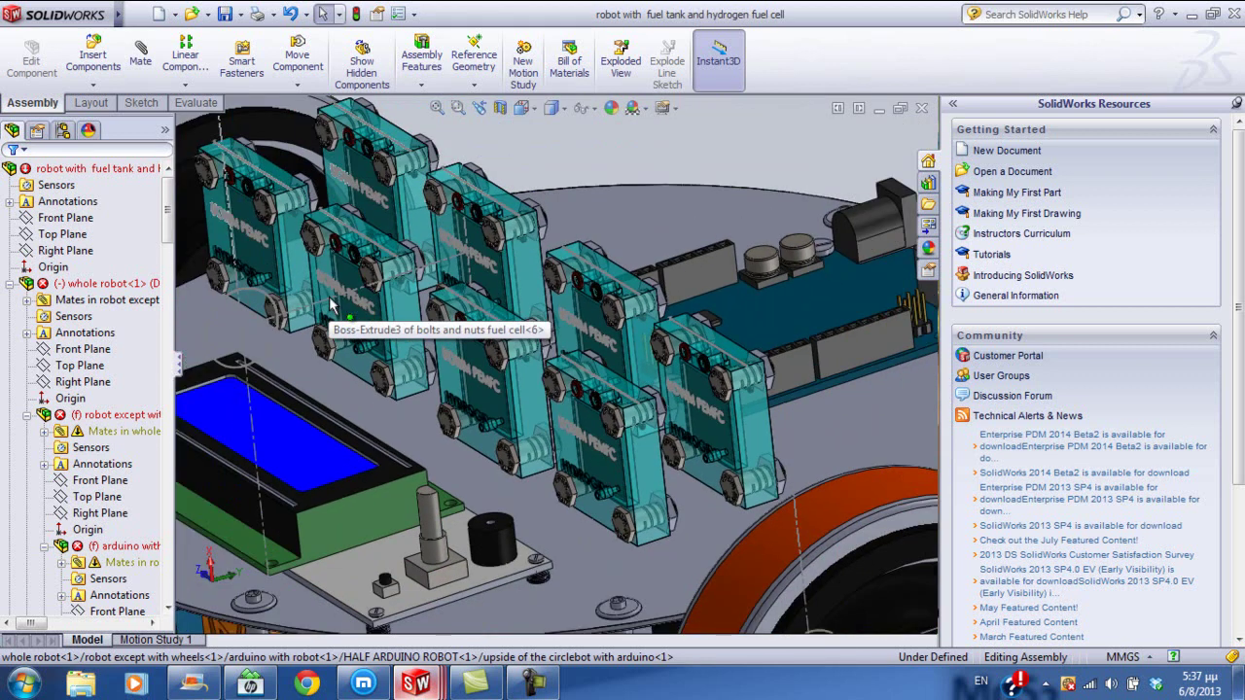
scroll(331, 305, "up", 1)
scroll(331, 304, "up", 1)
scroll(331, 305, "up", 1)
scroll(331, 305, "up", 1)
mouse_move(411, 385)
middle_mouse_down()
mouse_move(439, 336)
mouse_move(444, 348)
middle_mouse_up()
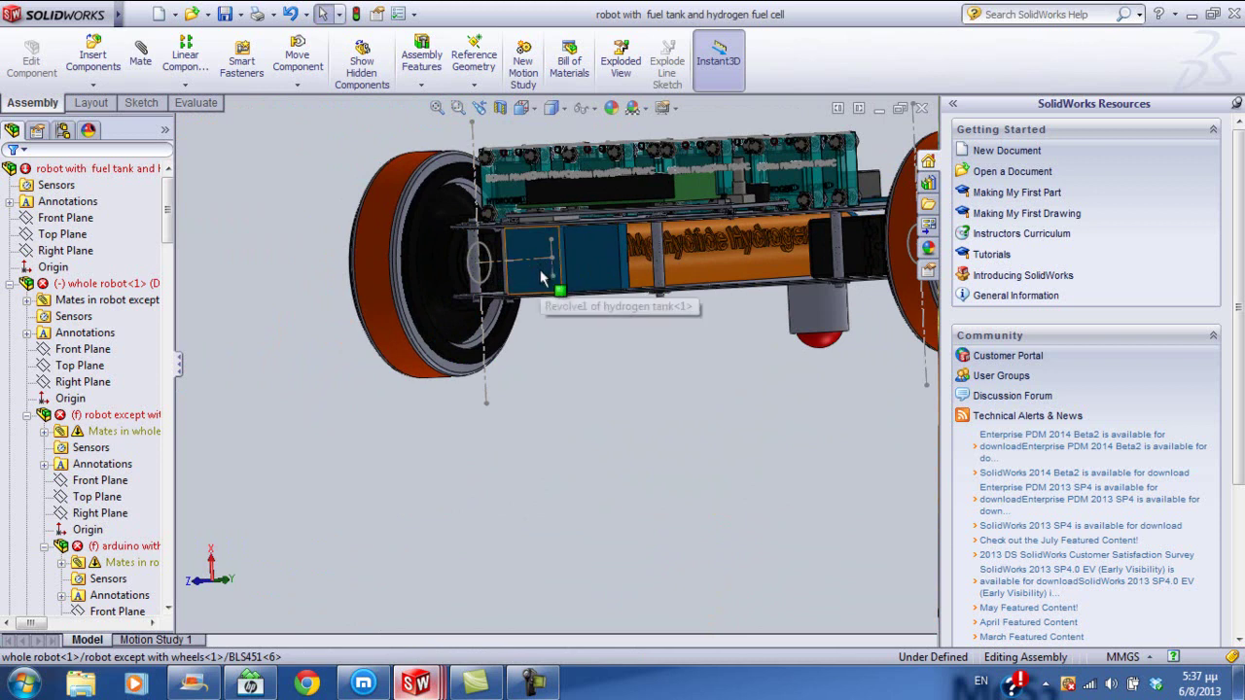
Step: Zoom in on the Mg hydride hydrogen tank, then orbit over to the Arduino UNO board
scroll(739, 257, "down", 2)
scroll(737, 265, "down", 2)
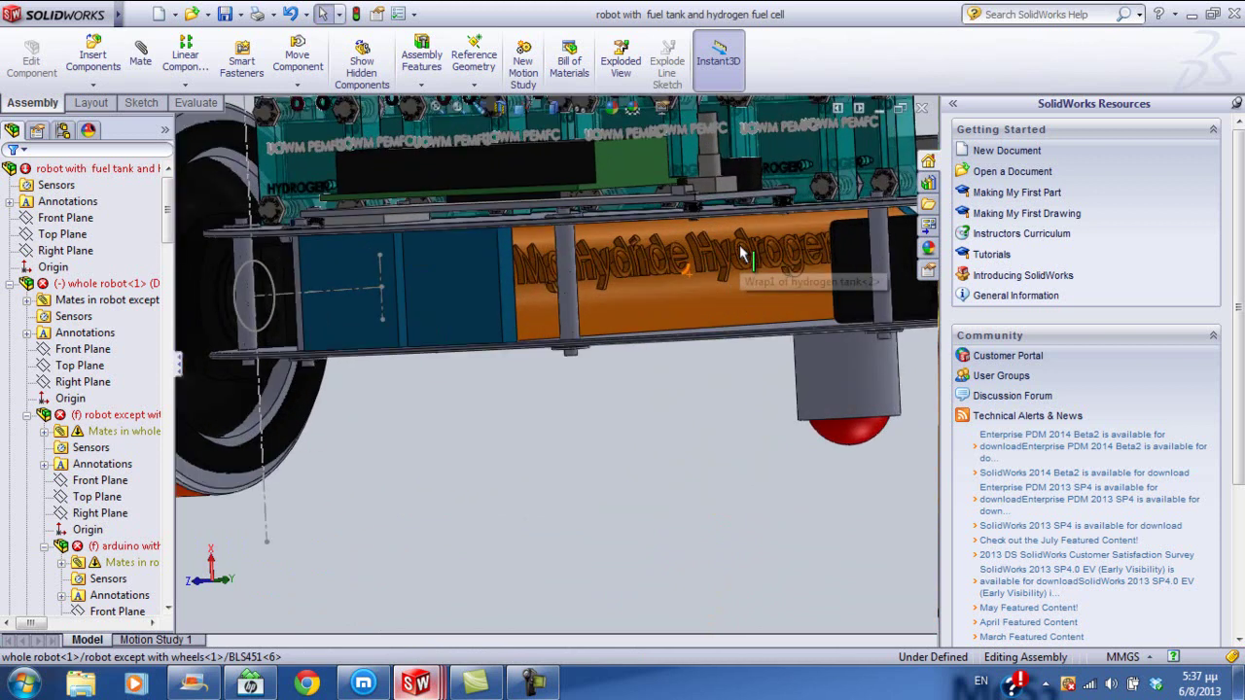
scroll(736, 272, "down", 1)
scroll(735, 280, "down", 2)
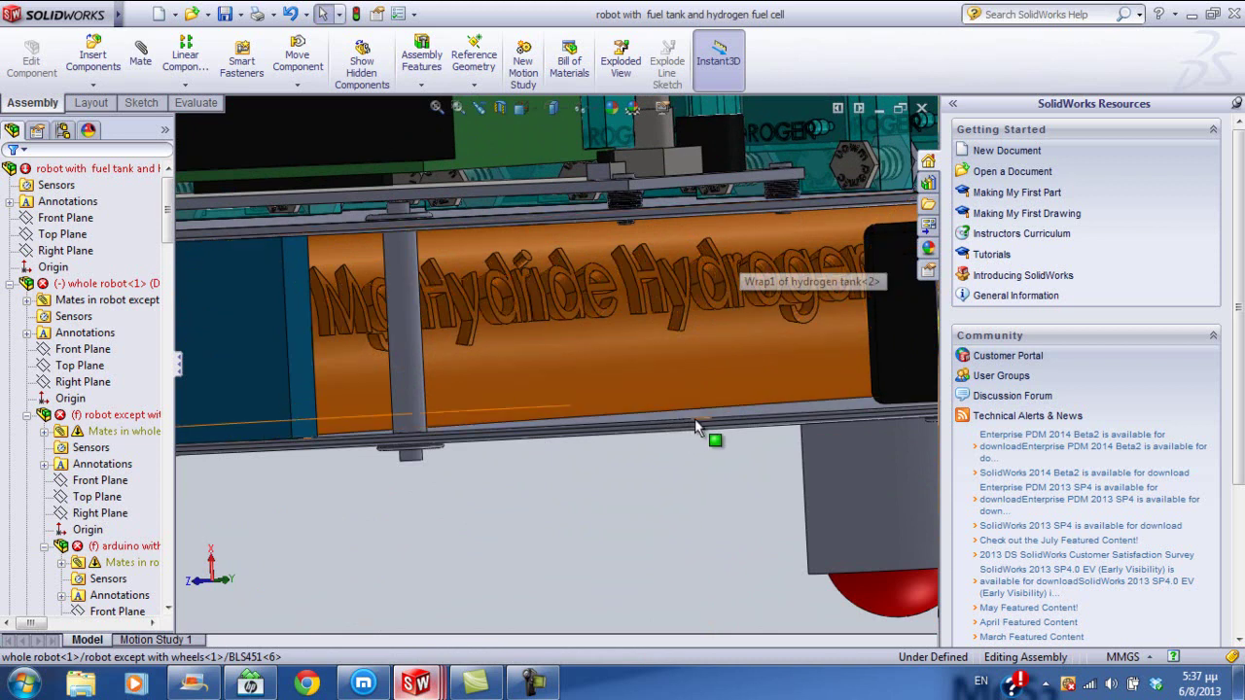
mouse_move(709, 425)
middle_mouse_down()
mouse_move(717, 437)
mouse_move(726, 402)
mouse_move(668, 403)
mouse_move(690, 380)
mouse_move(556, 396)
mouse_move(442, 375)
mouse_move(401, 397)
mouse_move(406, 418)
middle_mouse_up()
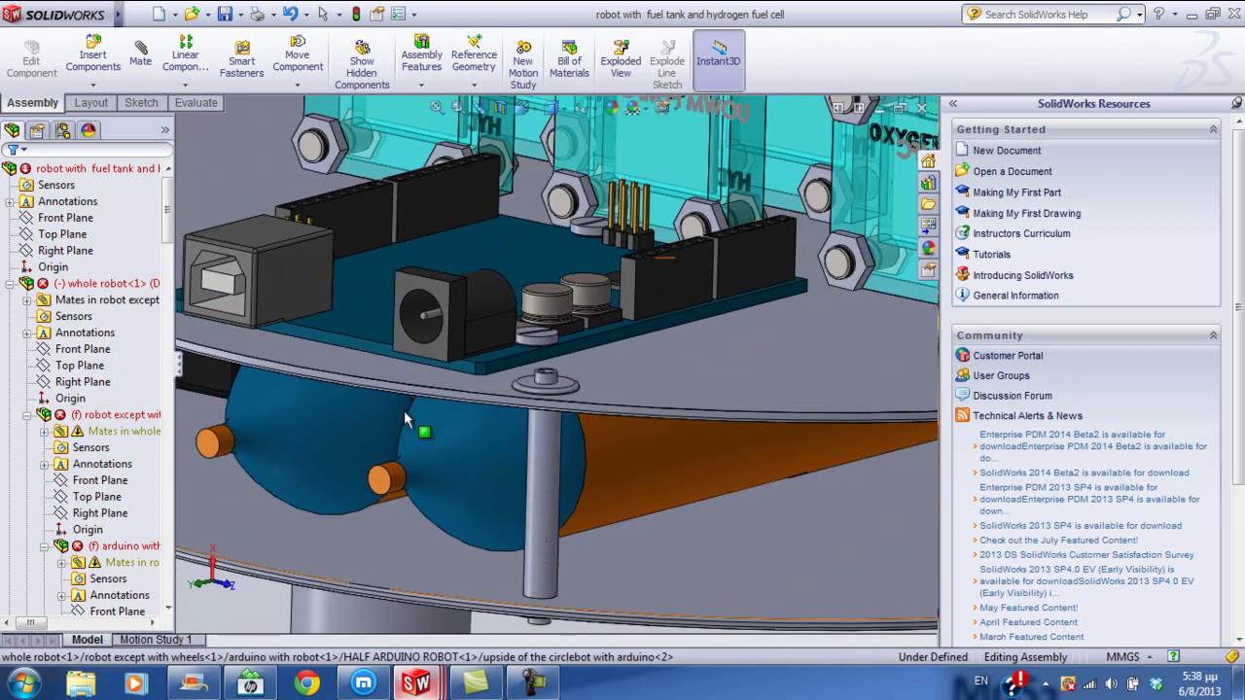
Step: Zoom out to show the complete robot and rotate it to a new angle
scroll(407, 418, "up", 2)
scroll(406, 418, "up", 3)
scroll(406, 418, "up", 2)
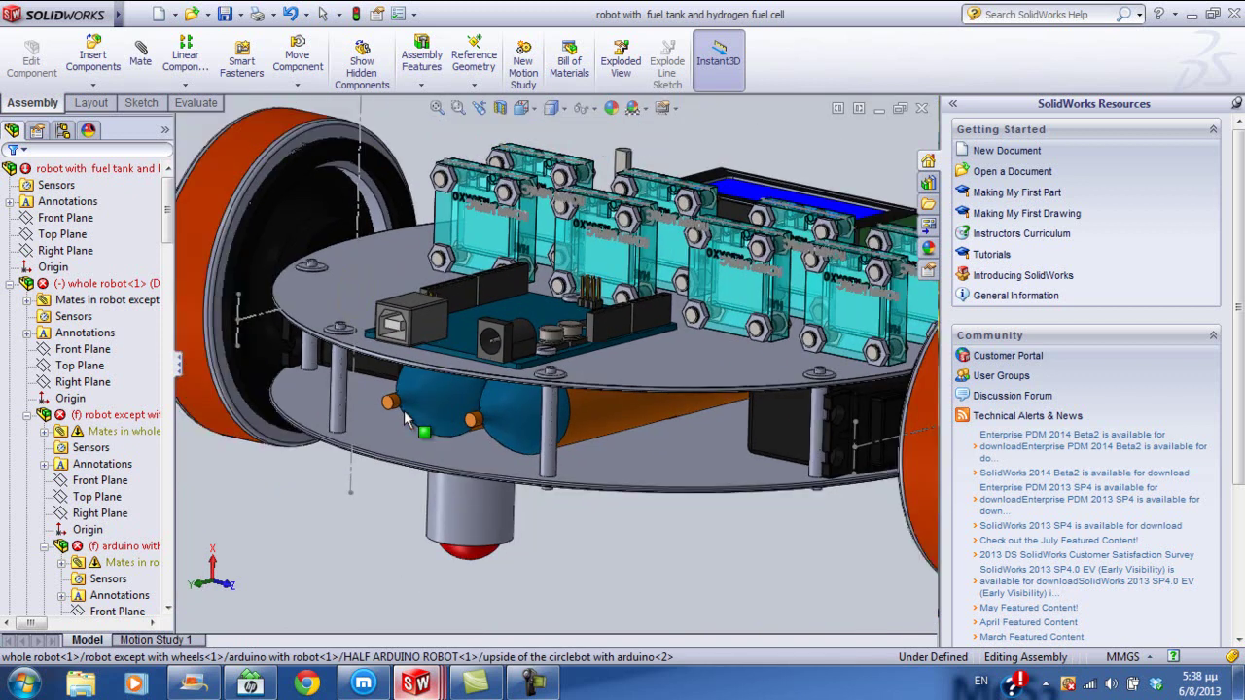
scroll(407, 419, "up", 1)
scroll(522, 340, "up", 3)
scroll(521, 340, "up", 2)
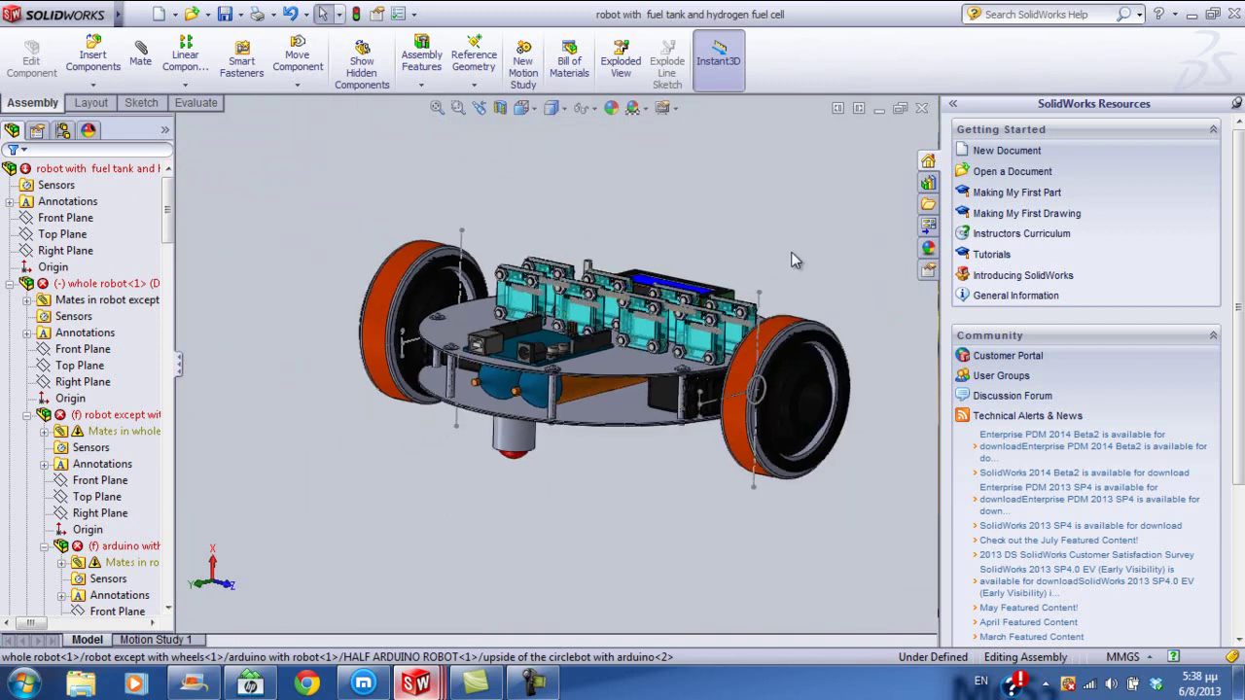
mouse_move(784, 251)
middle_mouse_down()
mouse_move(608, 287)
mouse_move(542, 439)
middle_mouse_up()
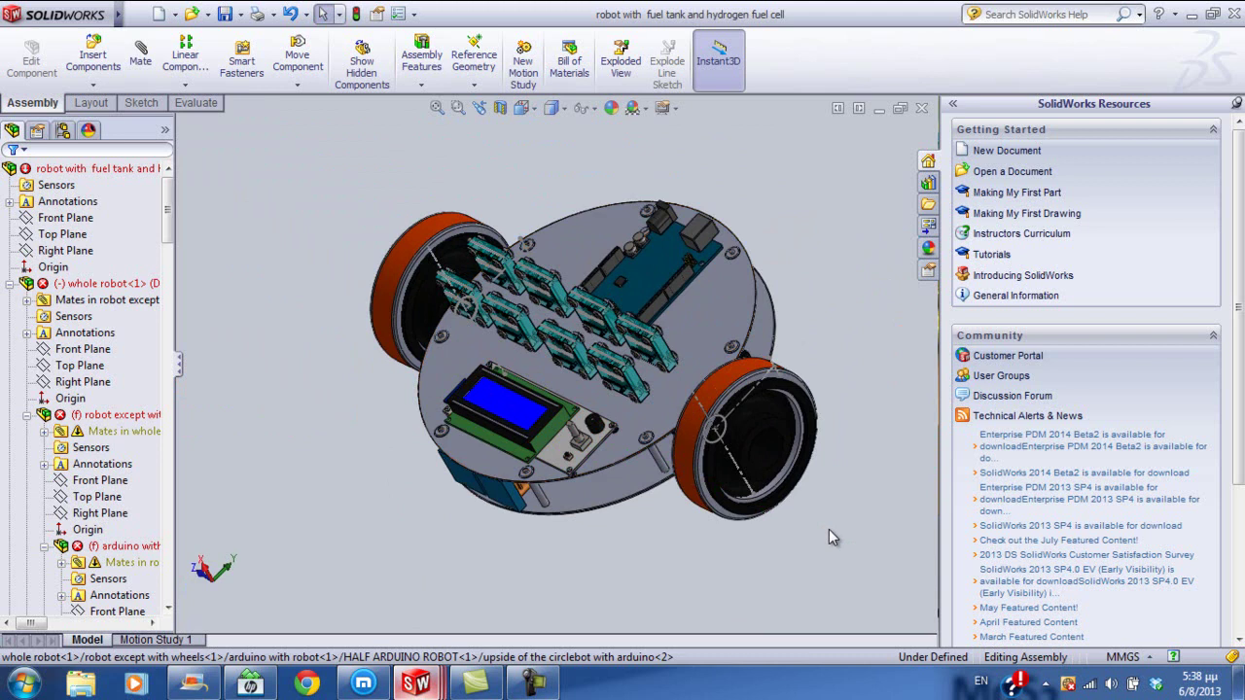
Step: Zoom out further with Z and orbit the robot to a top-down view
key("z")
key("z")
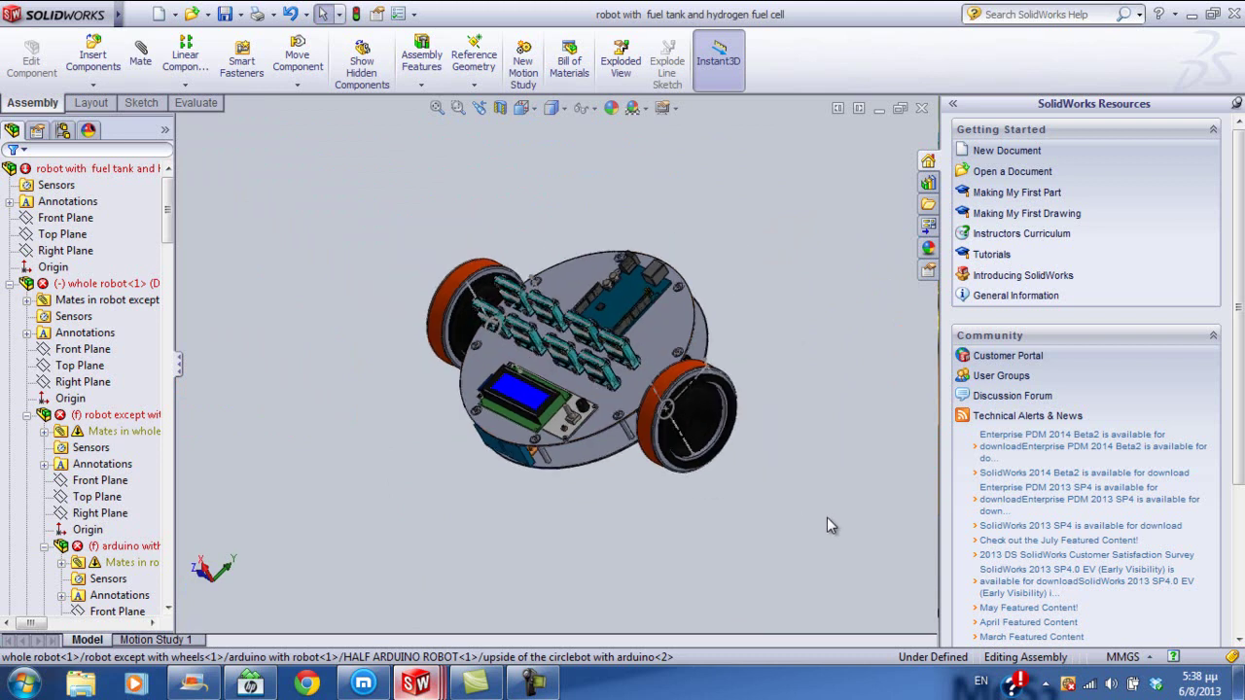
key("z")
key("z")
key("z")
middle_click_drag(744, 391, 794, 347)
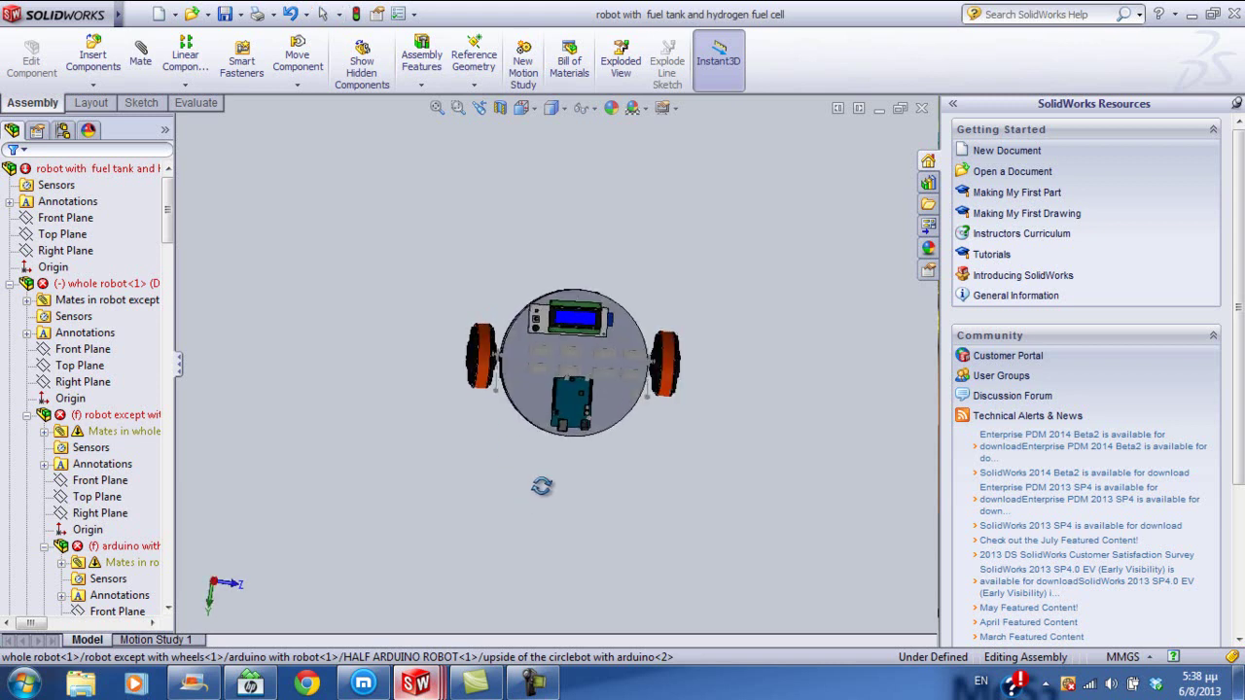
Step: Zoom in on the LCD and fuel-cell boards and tilt the robot to an oblique view of the stacks
scroll(588, 360, "up", 3)
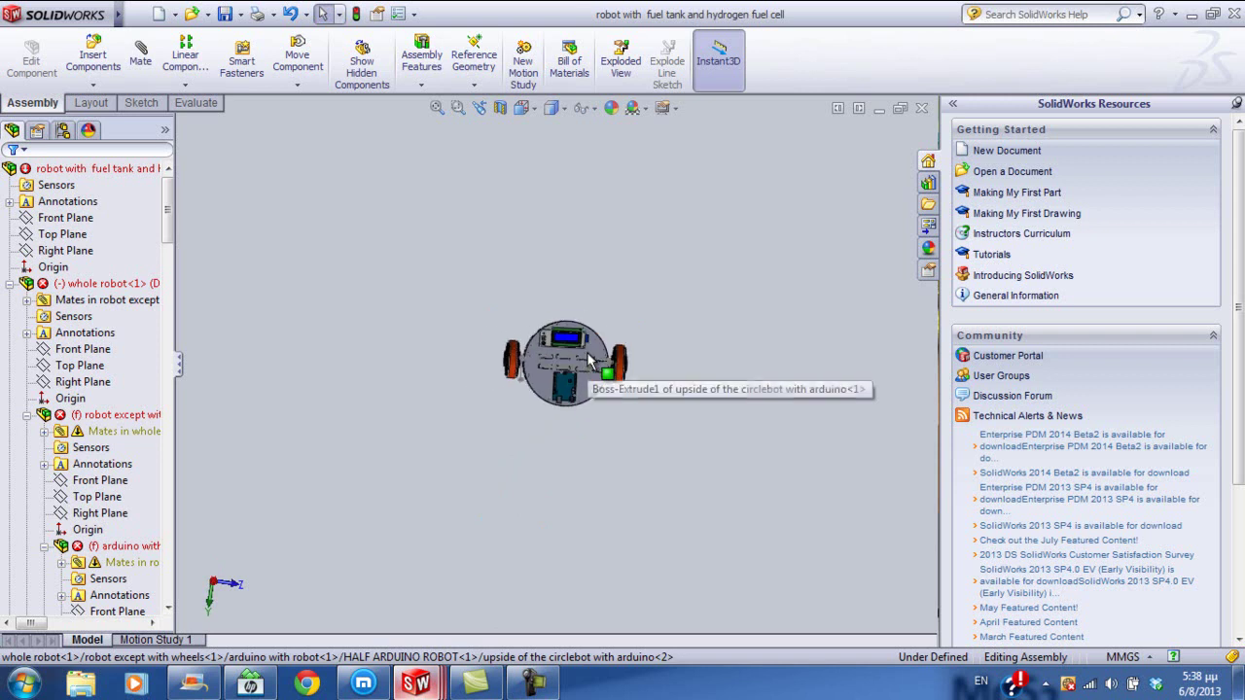
scroll(591, 363, "down", 2)
scroll(608, 379, "down", 2)
scroll(632, 394, "down", 2)
scroll(652, 408, "down", 2)
scroll(657, 413, "down", 1)
scroll(700, 403, "down", 2)
scroll(769, 379, "down", 2)
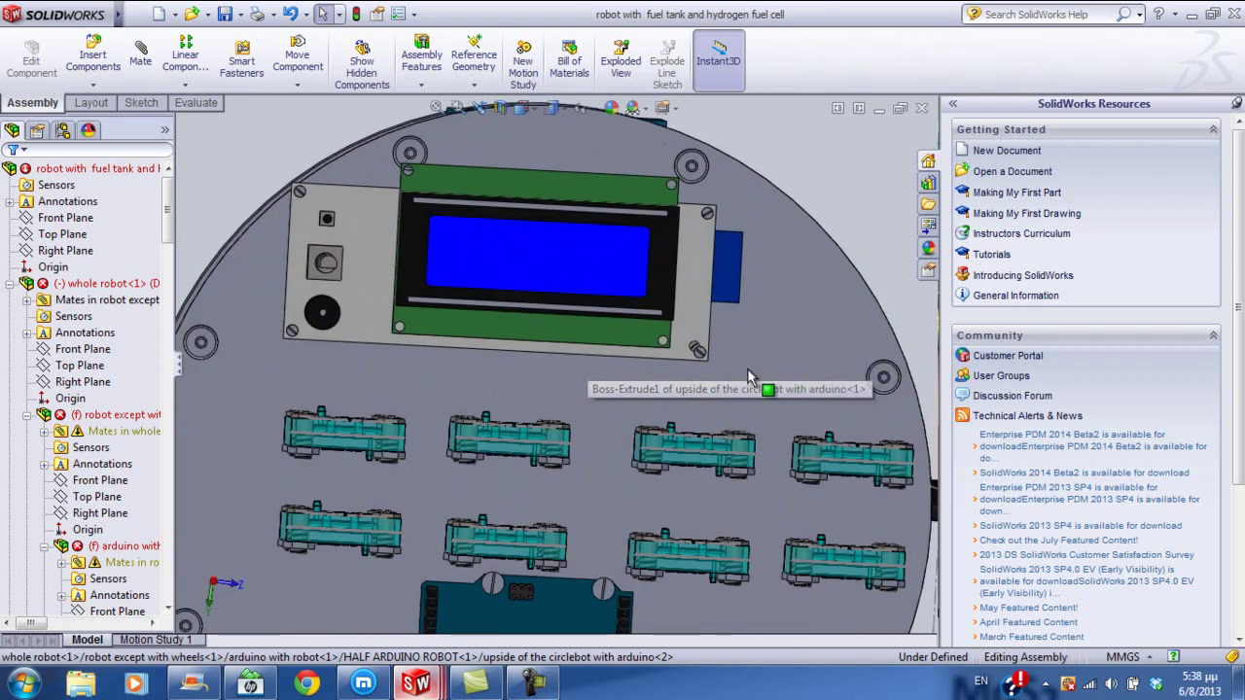
mouse_move(466, 338)
middle_mouse_down()
mouse_move(458, 279)
mouse_move(431, 244)
mouse_move(361, 227)
mouse_move(316, 277)
mouse_move(240, 290)
mouse_move(226, 411)
mouse_move(281, 375)
mouse_move(311, 389)
mouse_move(386, 366)
middle_mouse_up()
Step: Zoom out and orbit to look down onto the whole robot plate
scroll(386, 356, "down", 2)
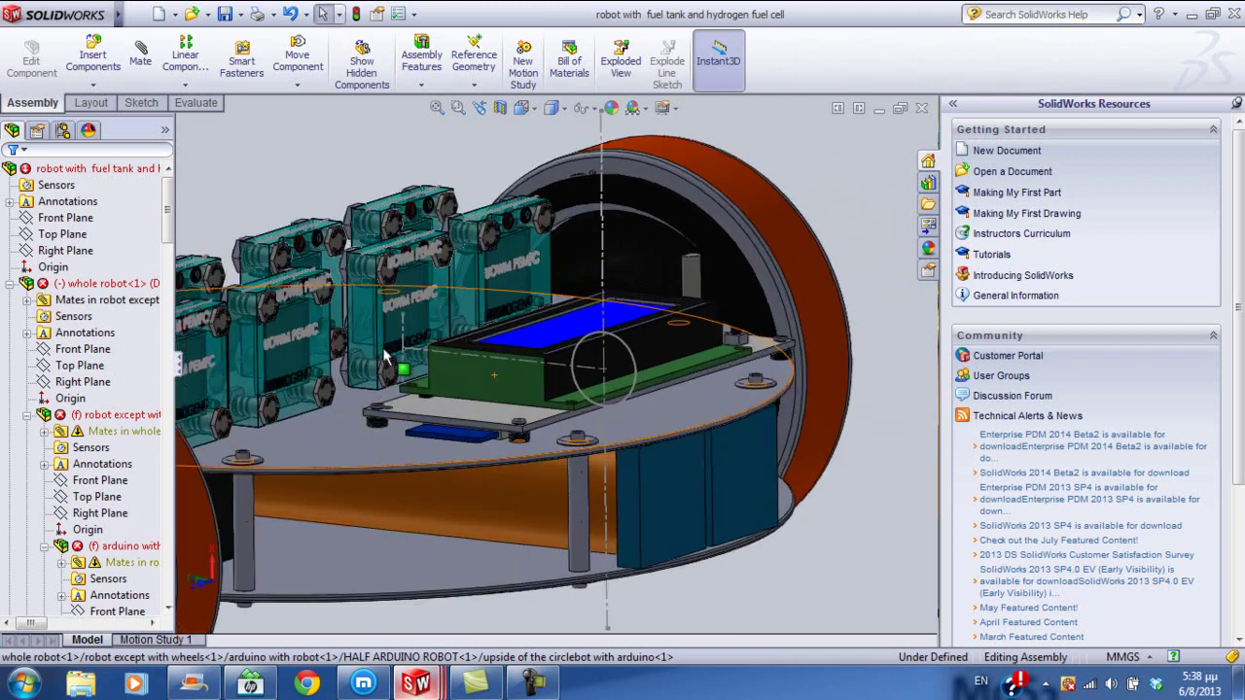
scroll(387, 357, "up", 1)
scroll(387, 357, "up", 2)
scroll(472, 364, "up", 1)
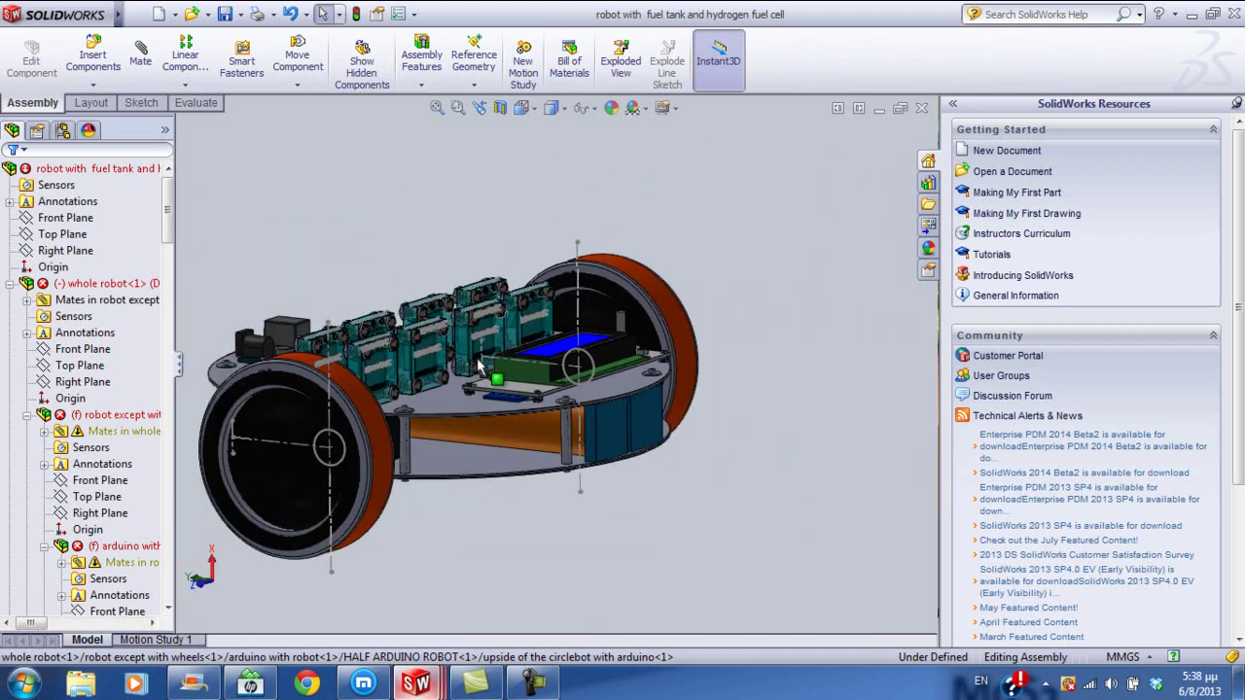
middle_click_drag(658, 501, 661, 521)
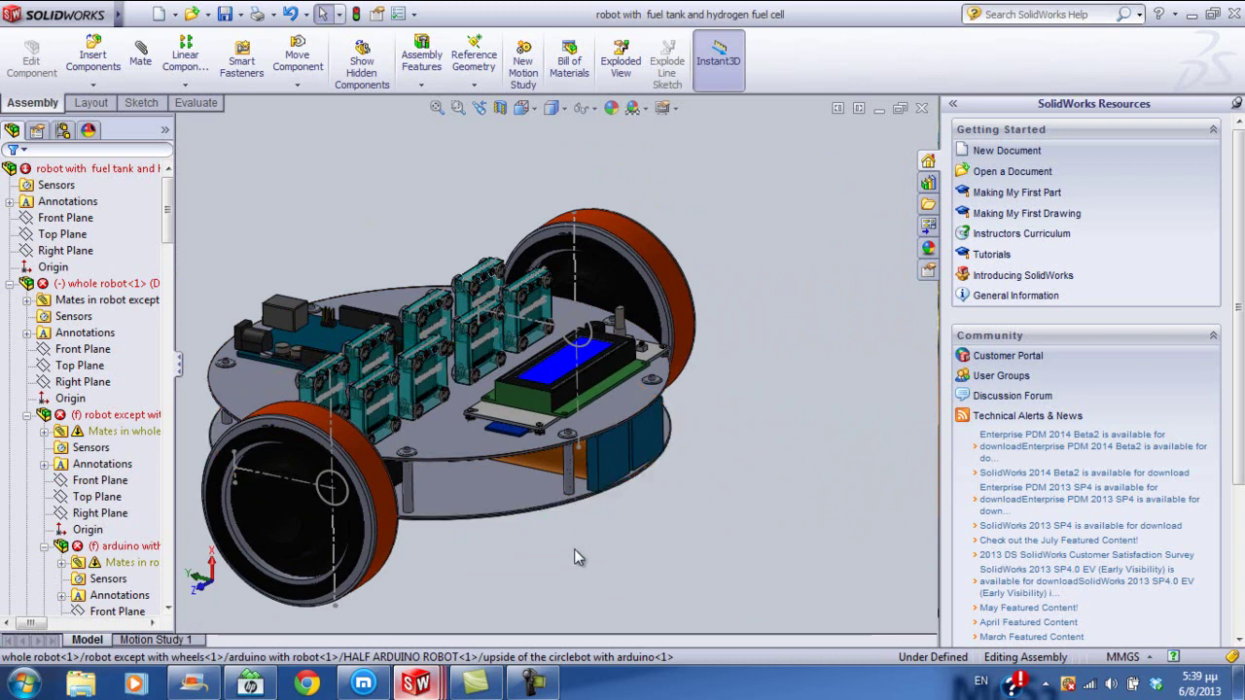
mouse_move(417, 684)
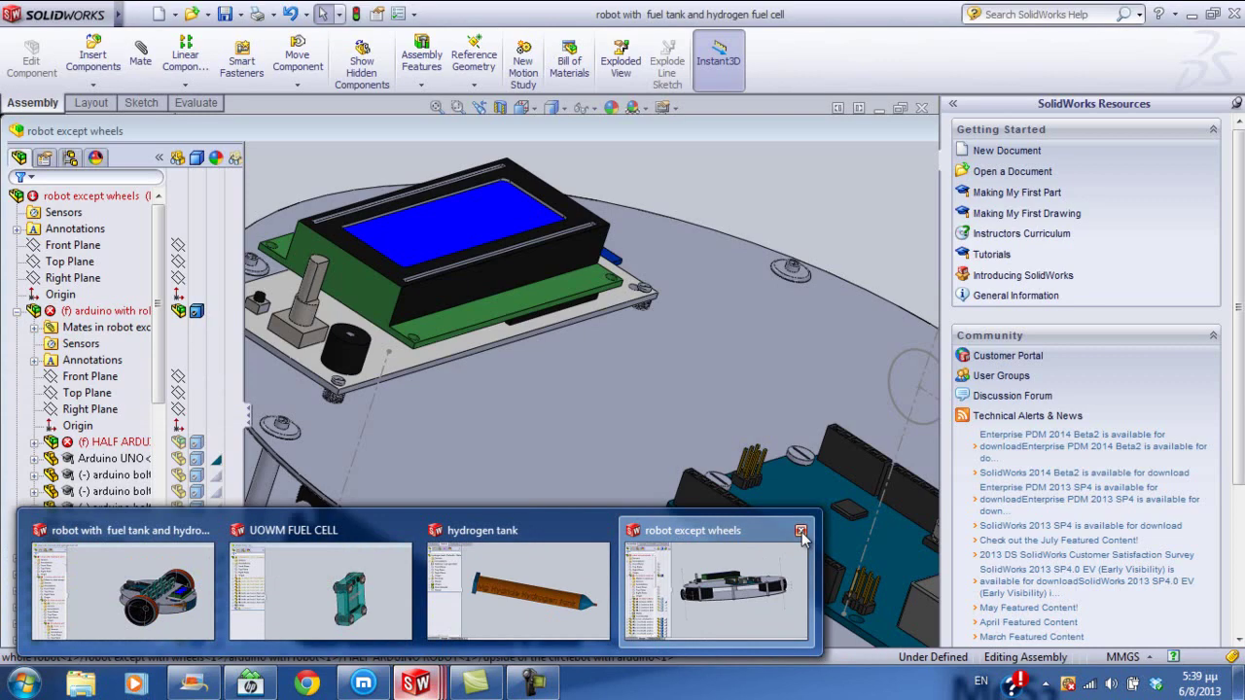
Step: Close the robot except wheels, hydrogen tank and UOWM FUEL CELL documents from the taskbar thumbnails
left_click(800, 531)
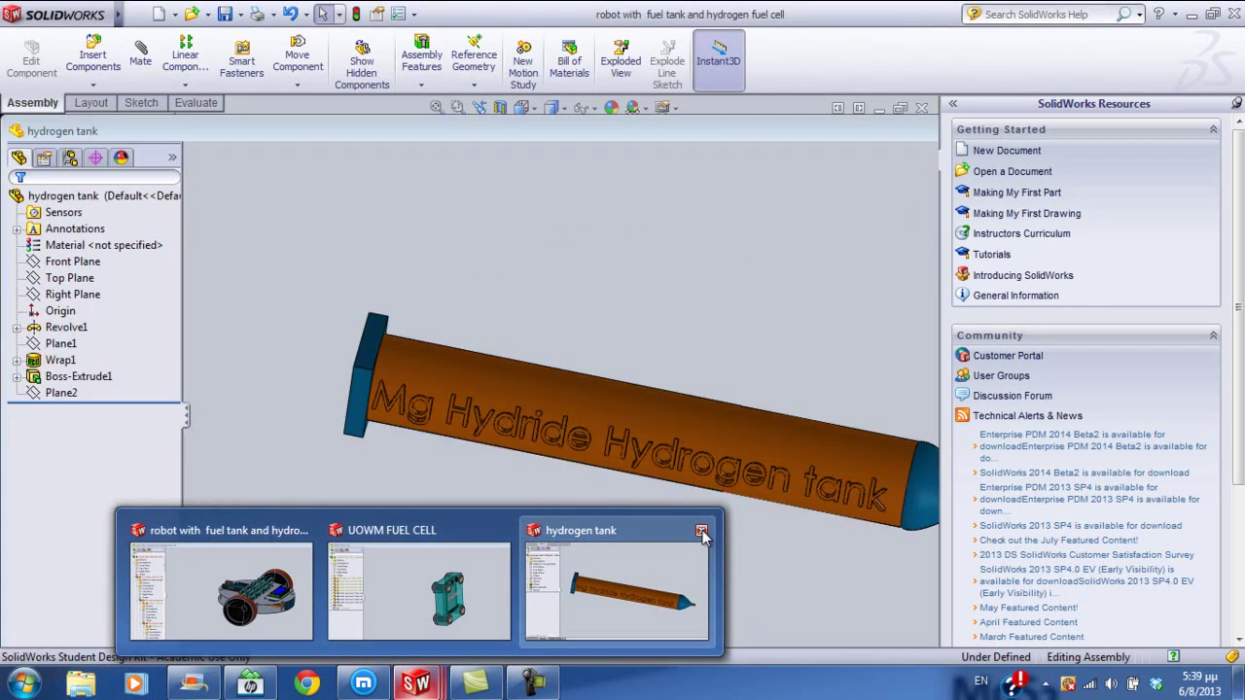
left_click(703, 531)
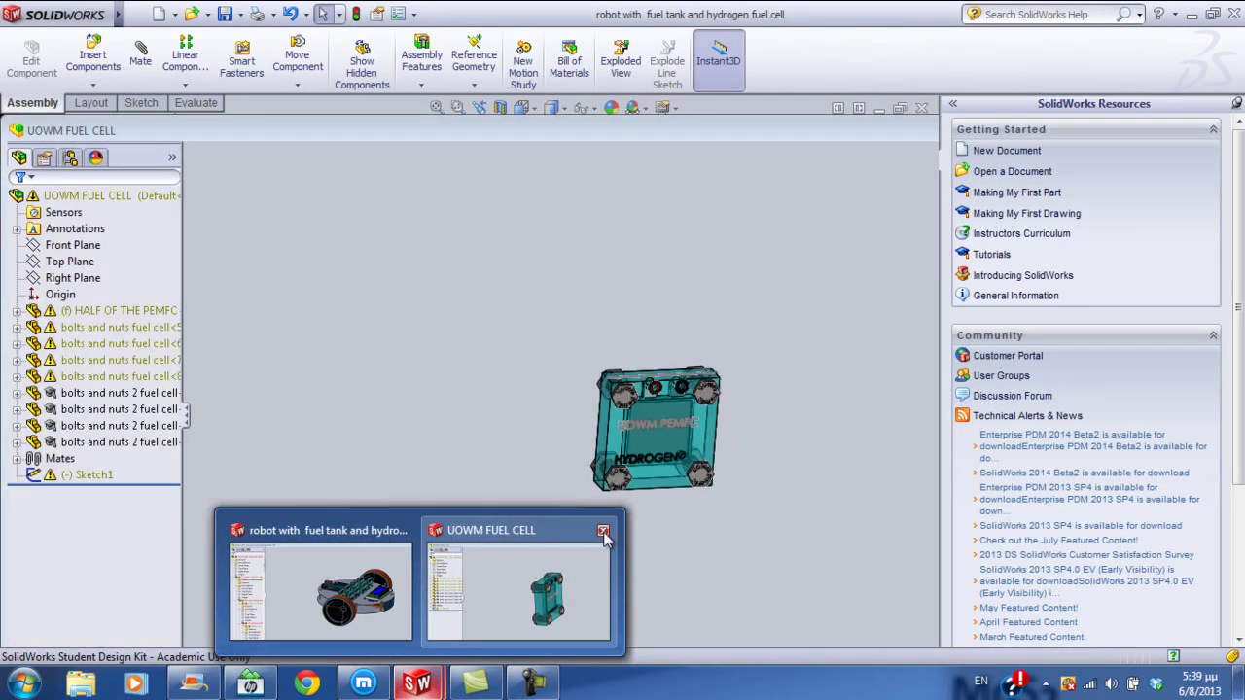
left_click(603, 532)
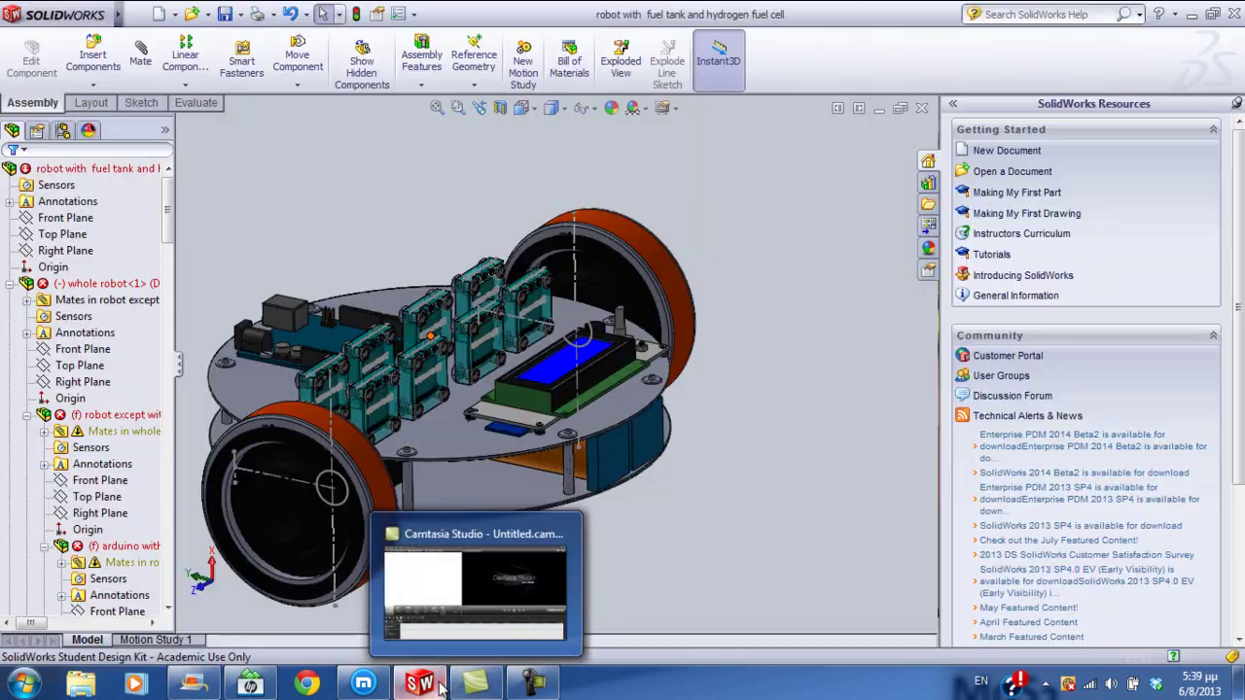
Step: Close the robot assembly document from its taskbar thumbnail
left_click(504, 532)
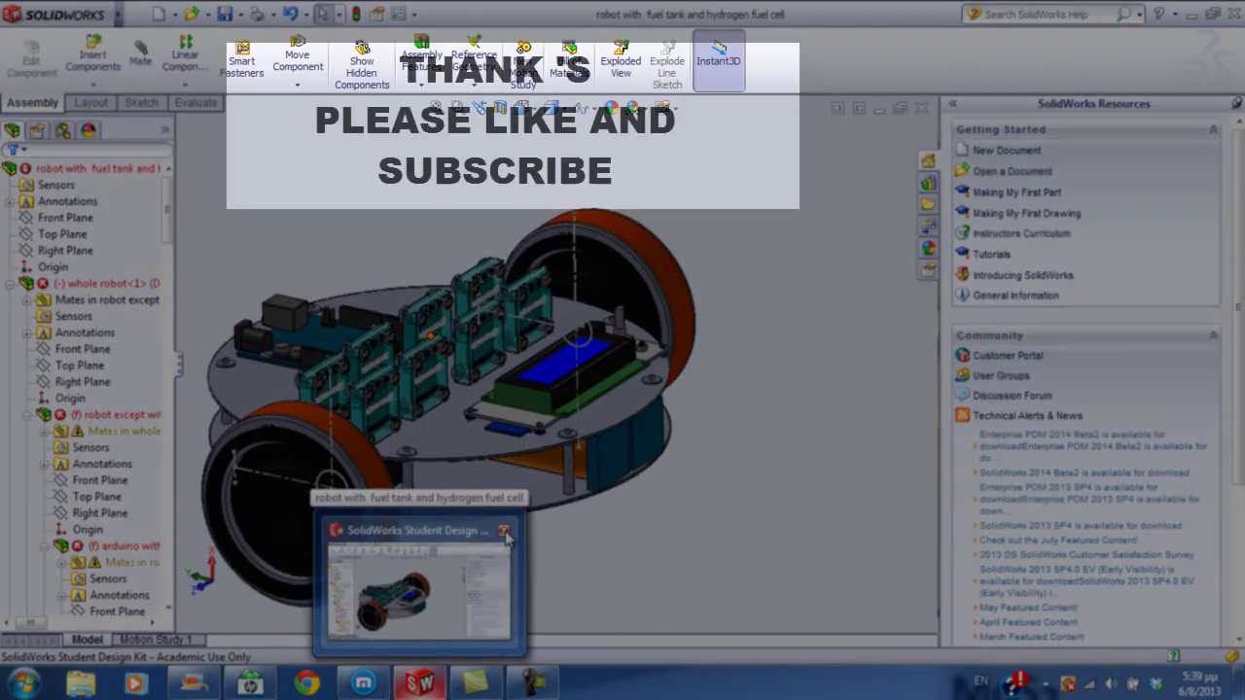